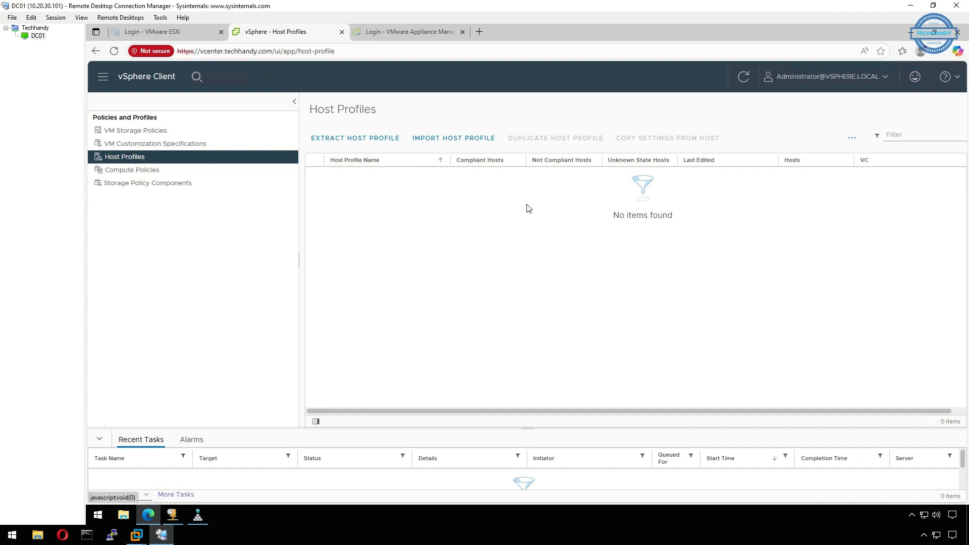
# - Extract a host profile from node03.techhandy.com and name it Host Profile - Auto Deploy
pyautogui.click(378, 141)
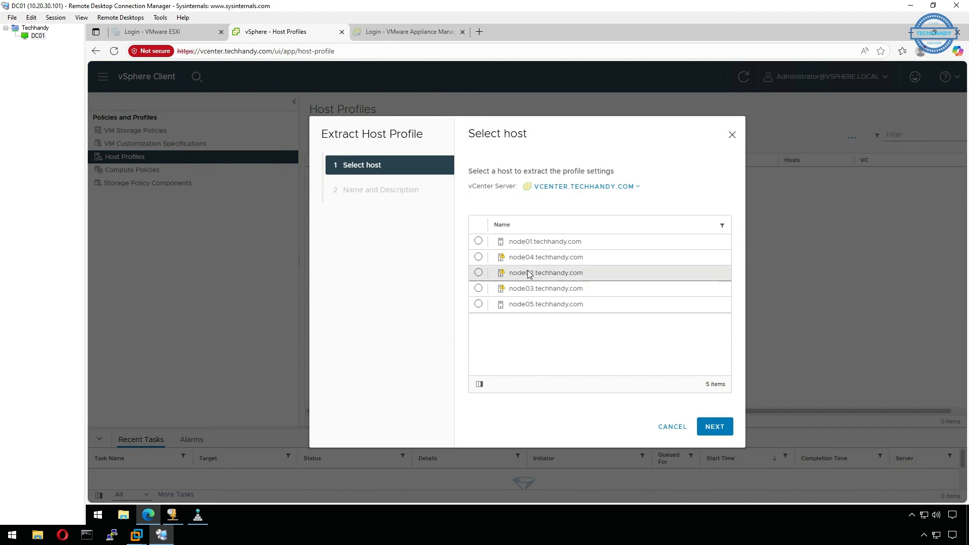
pyautogui.click(479, 290)
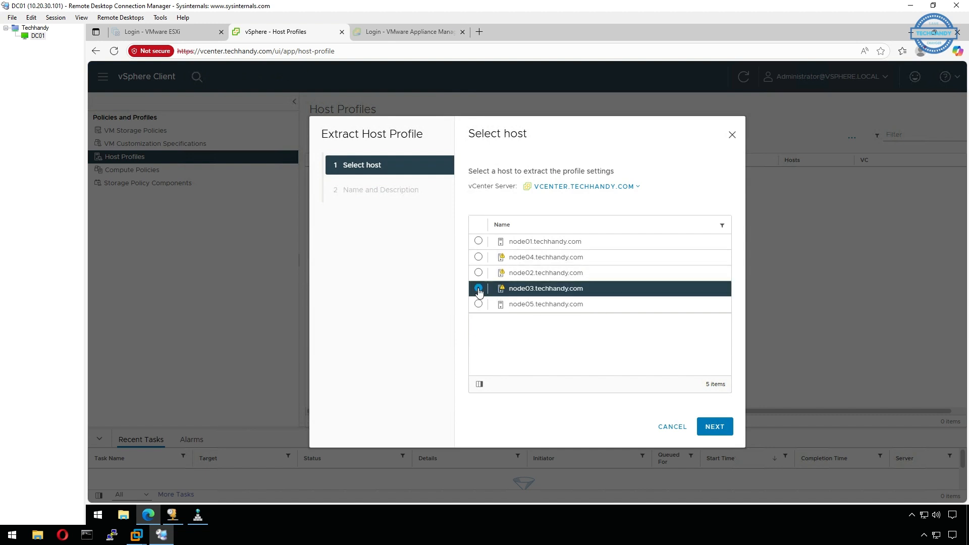
pyautogui.click(712, 428)
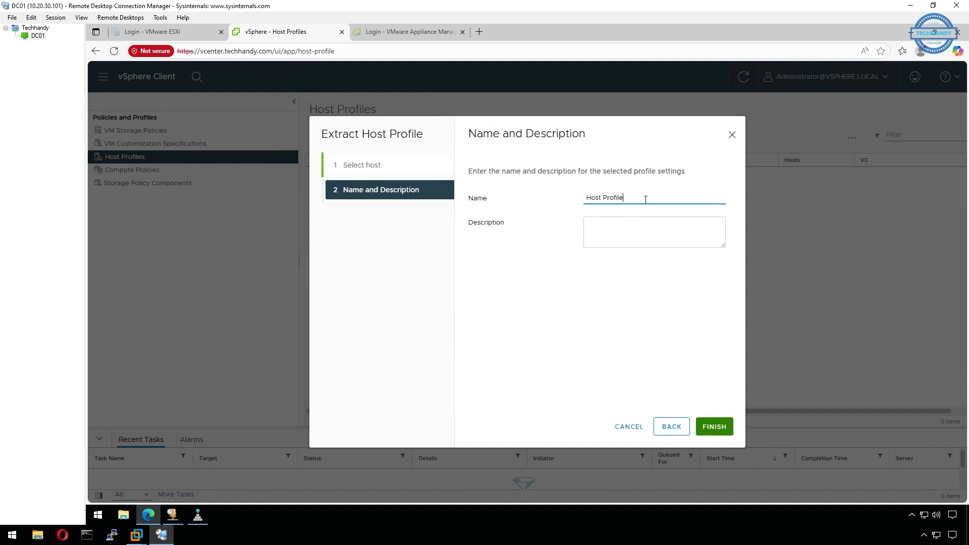
pyautogui.write('- Aut')
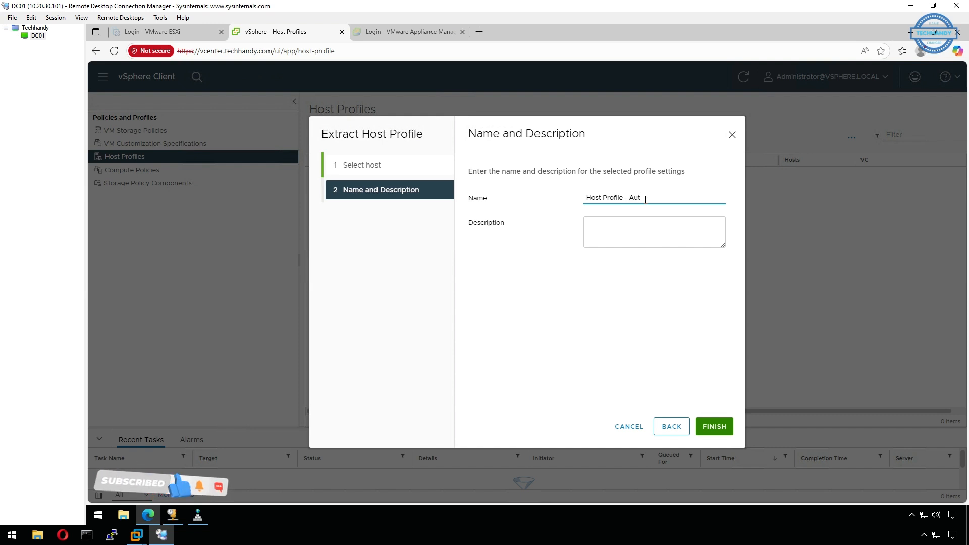
pyautogui.write('oDeploy')
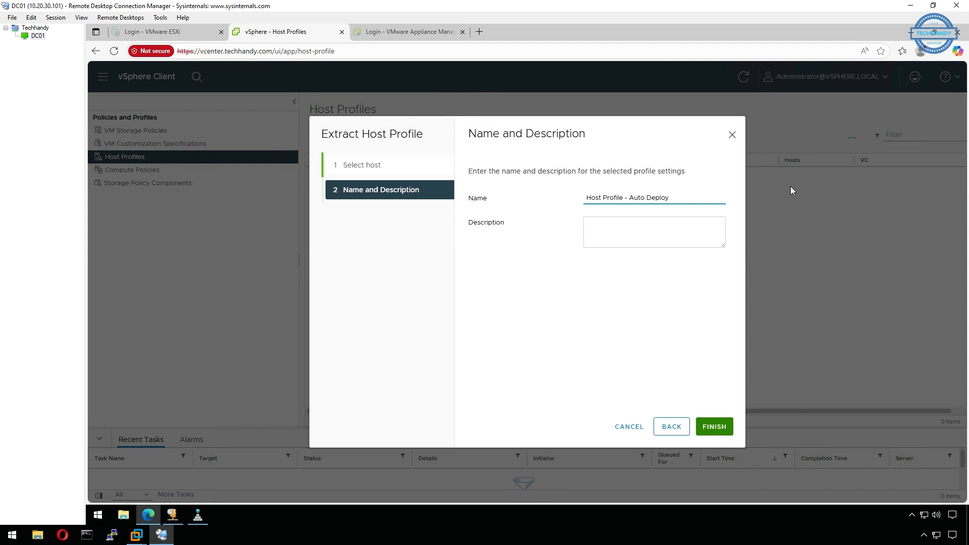
pyautogui.click(632, 227)
pyautogui.click(707, 427)
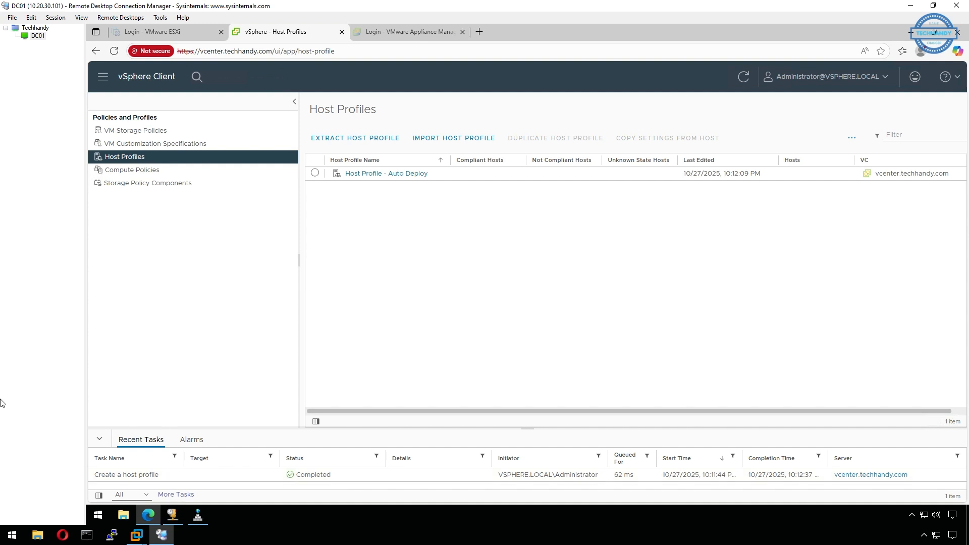
# - Open the Host Profile - Auto Deploy profile for editing
pyautogui.click(315, 173)
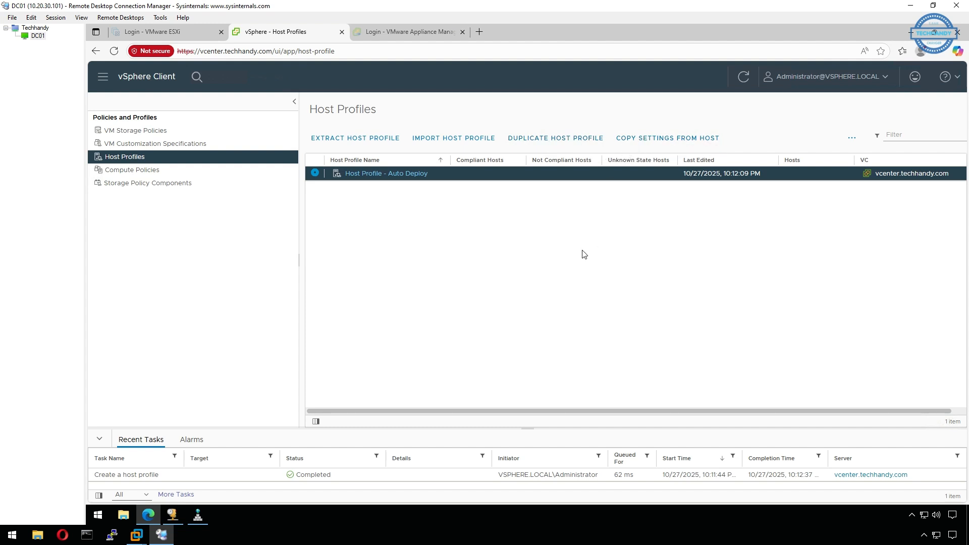
pyautogui.click(394, 174)
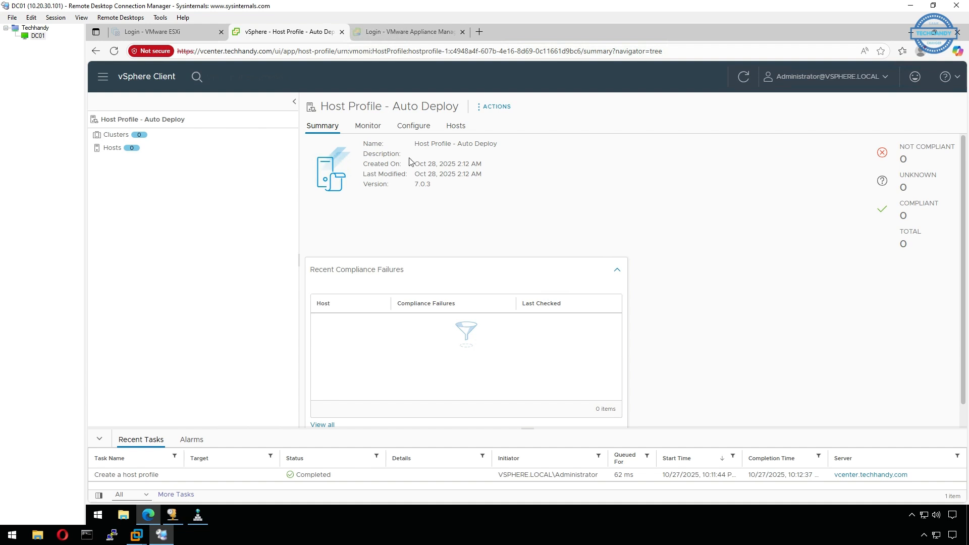
pyautogui.click(482, 108)
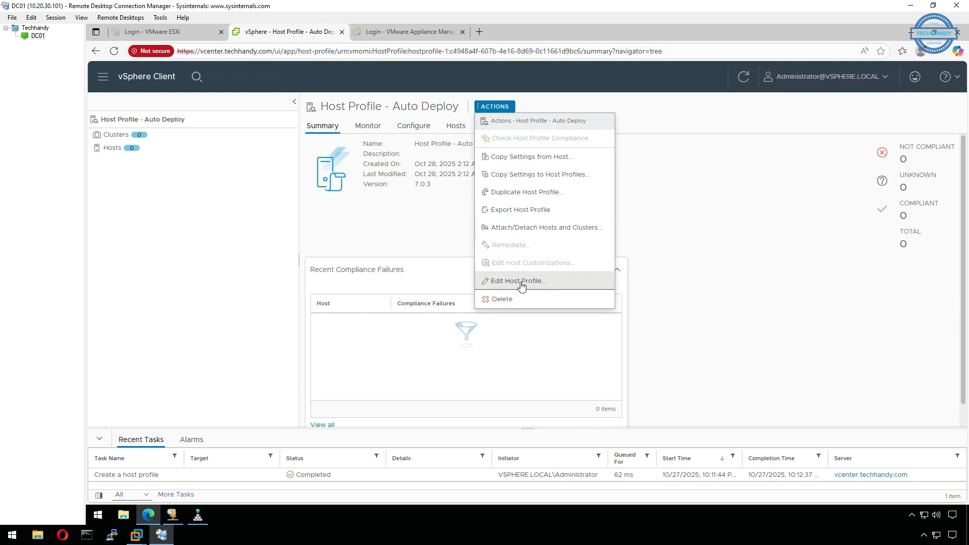
pyautogui.click(550, 286)
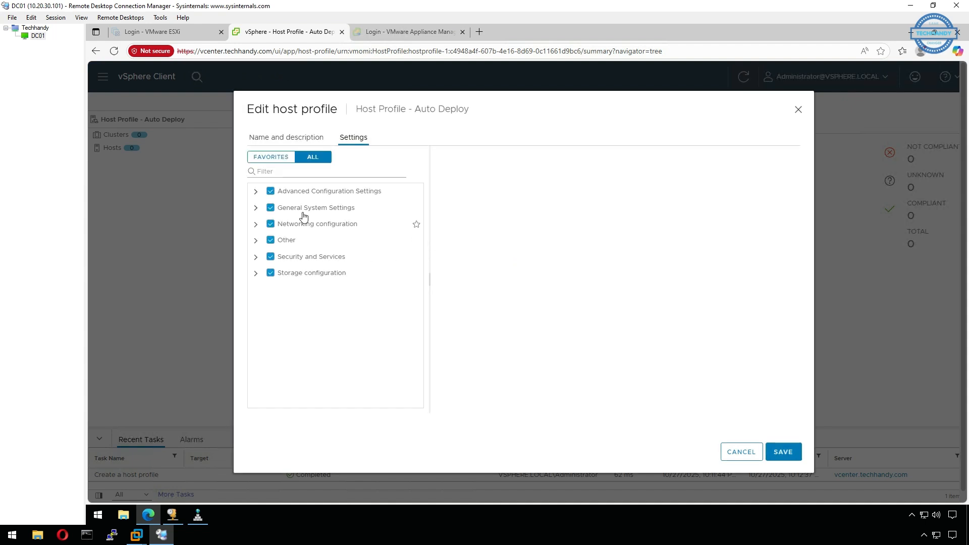
# - Examine the profile's setting categories, from advanced configuration and general system settings through networking, other, security and services, and storage
pyautogui.click(256, 193)
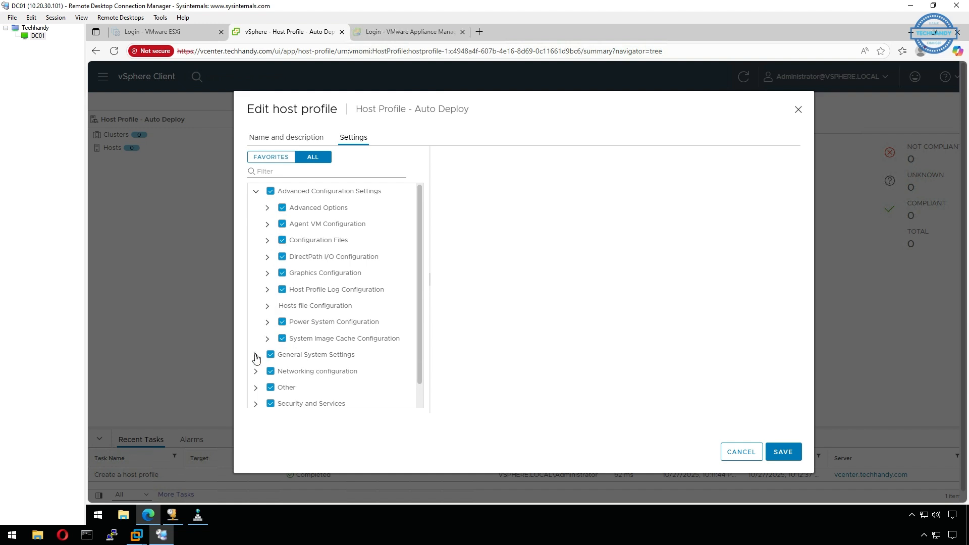
pyautogui.click(259, 355)
pyautogui.scroll(-5, 259, 320)
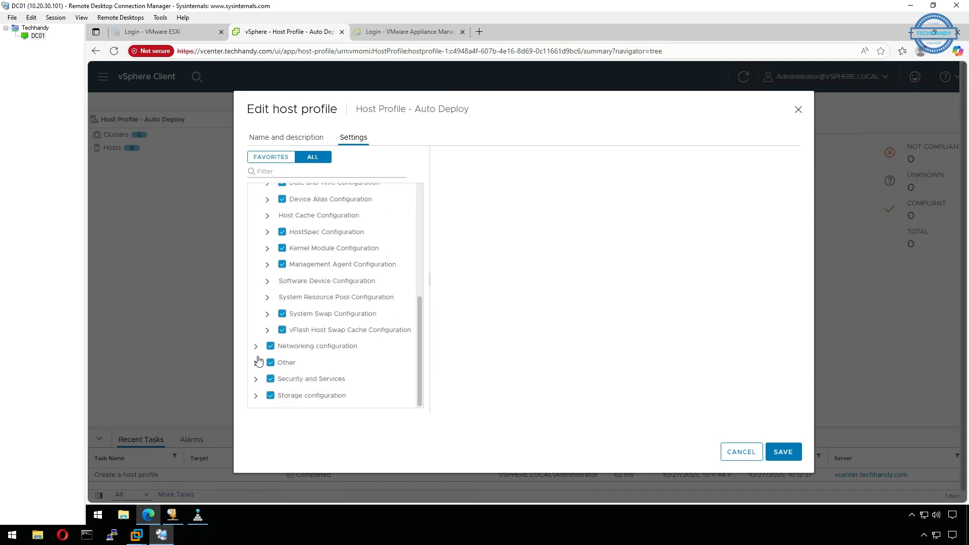
pyautogui.click(256, 348)
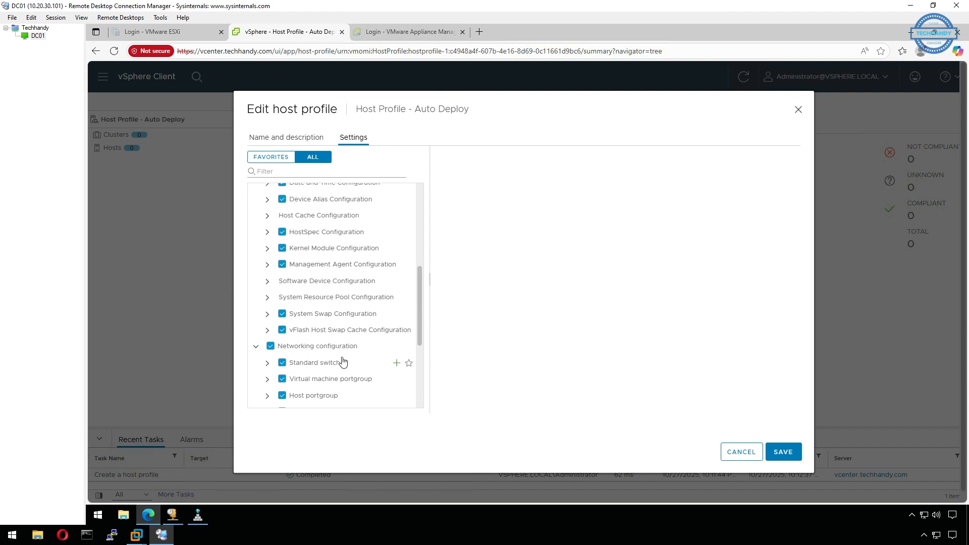
pyautogui.scroll(-3, 353, 361)
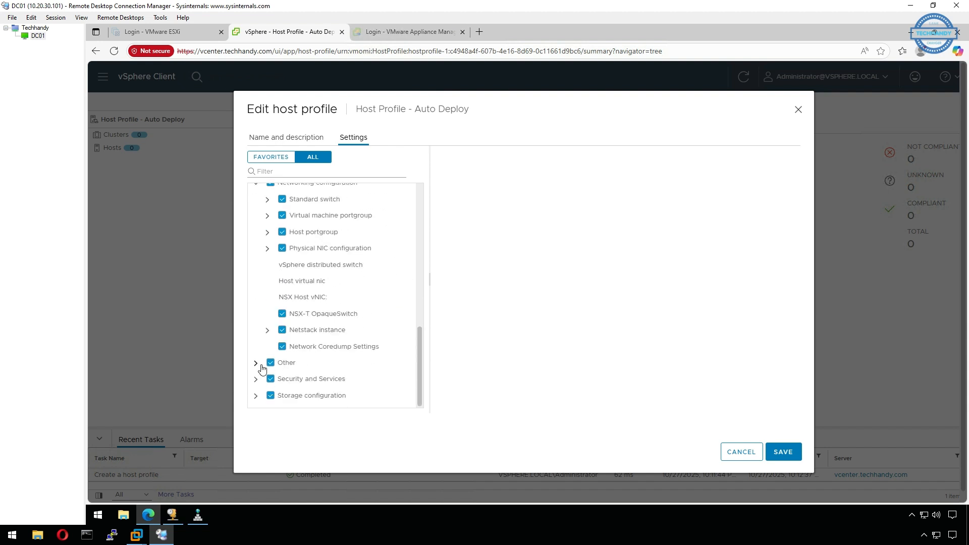
pyautogui.click(257, 364)
pyautogui.scroll(-1, 328, 362)
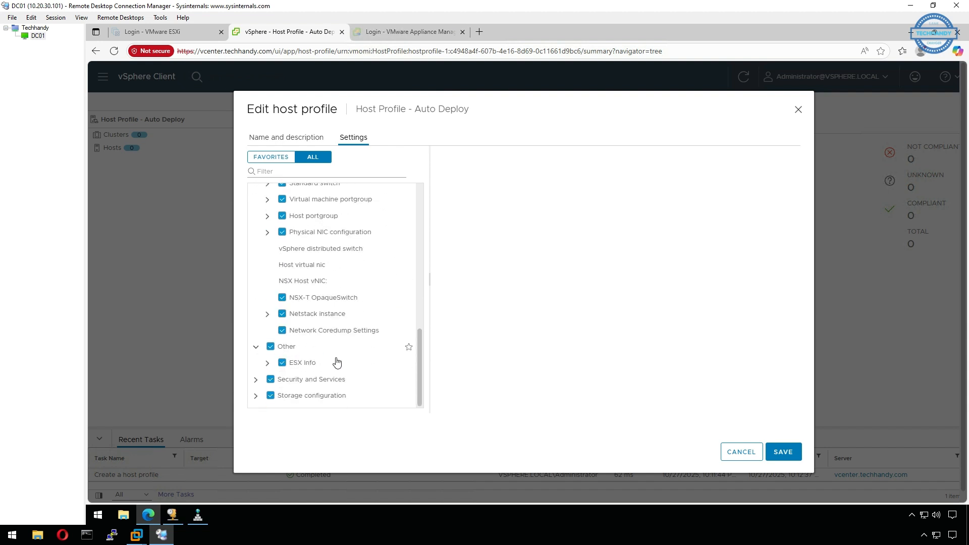
pyautogui.click(256, 380)
pyautogui.click(267, 364)
pyautogui.click(267, 363)
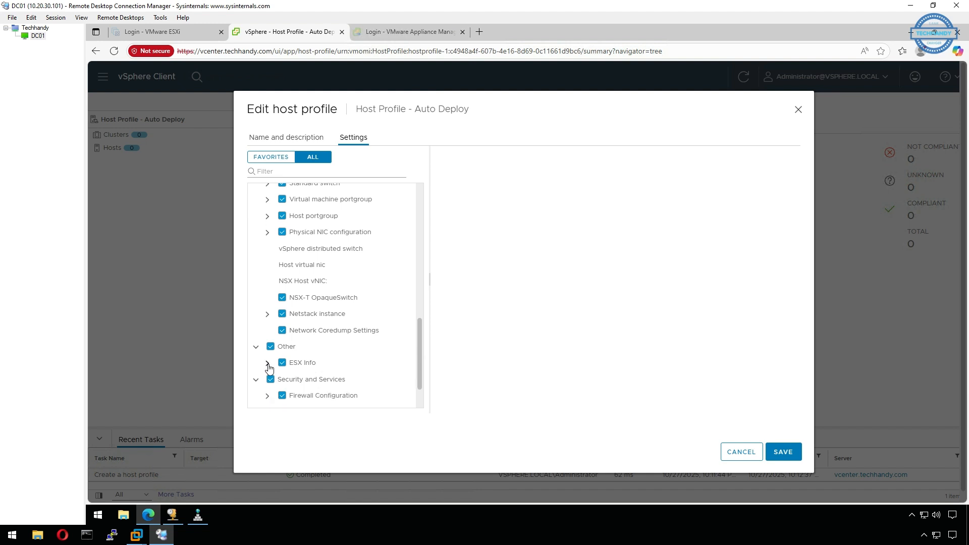
pyautogui.scroll(-3, 268, 378)
pyautogui.click(255, 396)
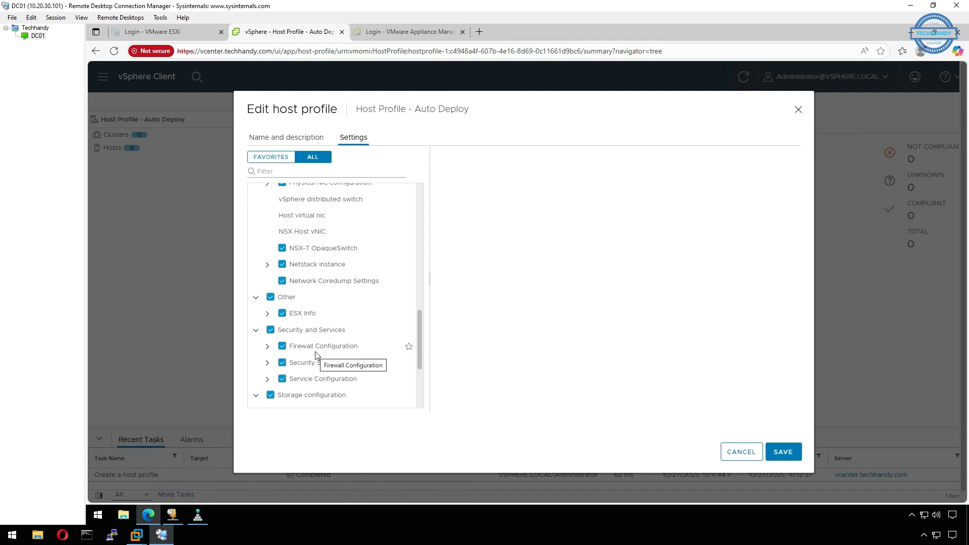
pyautogui.scroll(-3, 310, 338)
pyautogui.scroll(15, 311, 336)
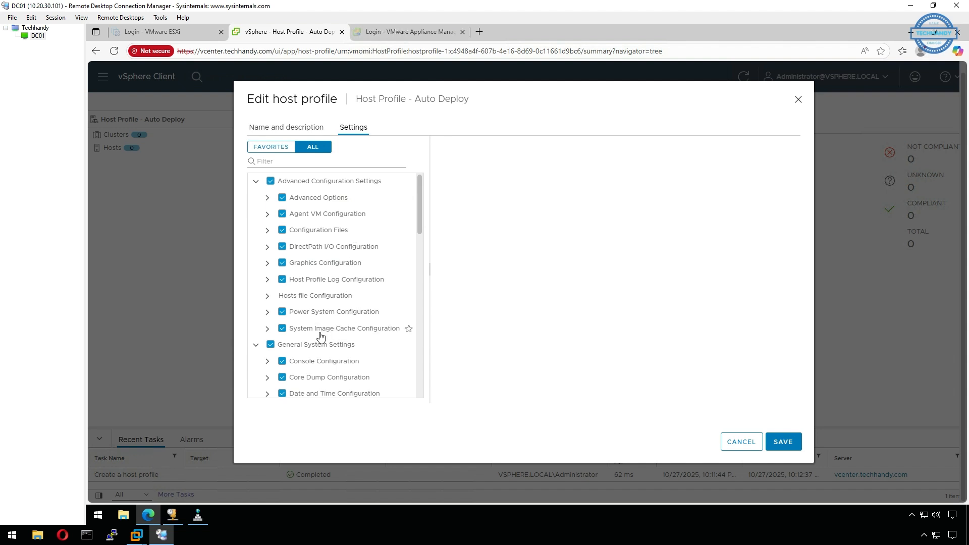
# - Examine the policy options available for the System Image Cache Configuration under the advanced configuration settings
pyautogui.click(267, 330)
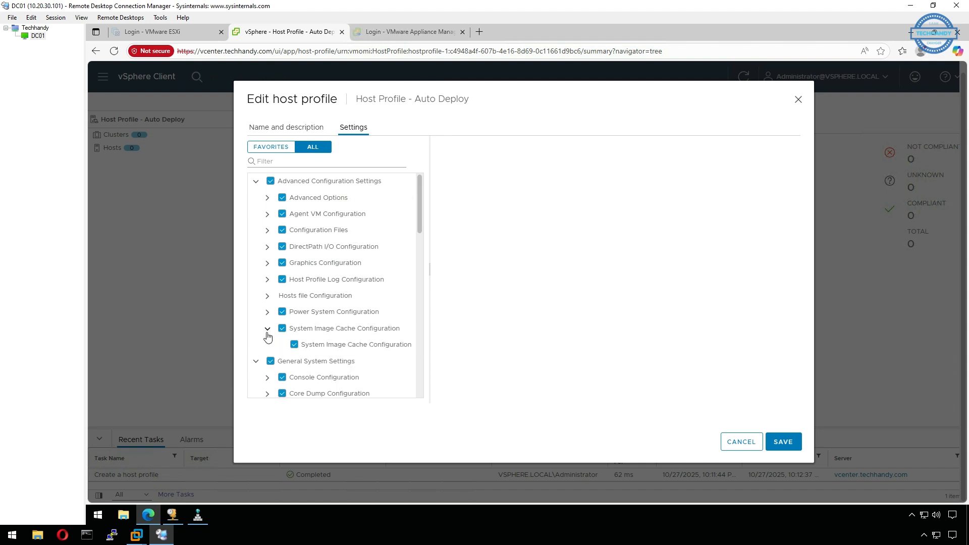
pyautogui.click(343, 348)
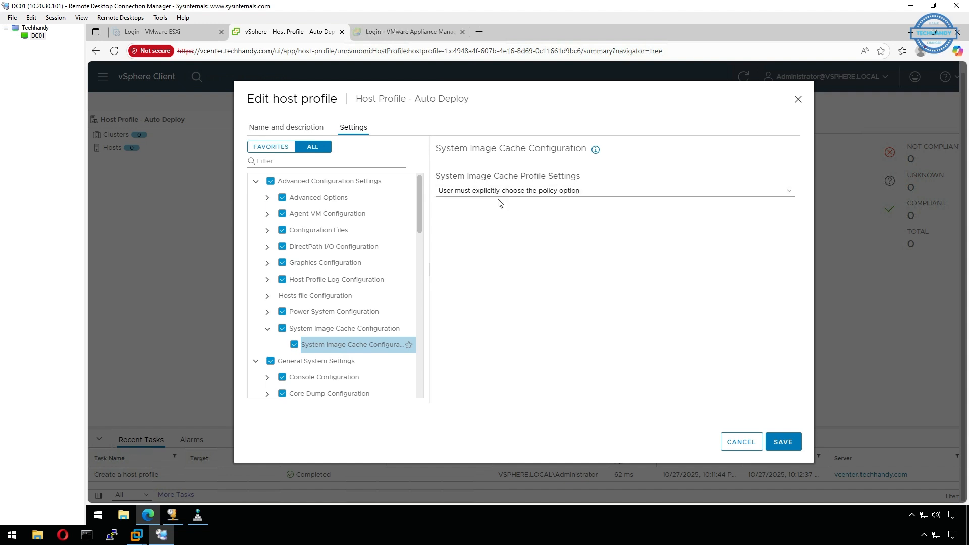
pyautogui.click(746, 194)
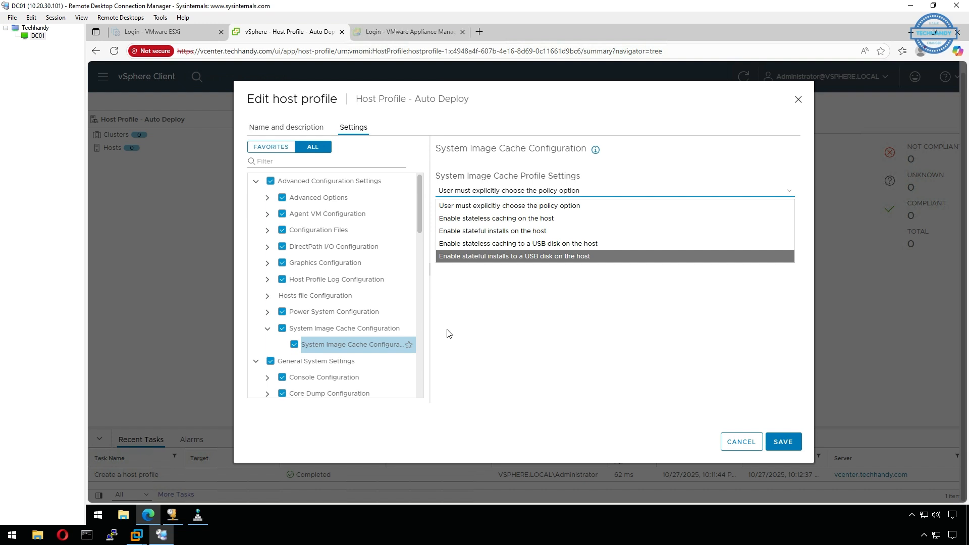
pyautogui.click(268, 329)
# - Review the general system, management agent, networking and storage settings, and save the host profile
pyautogui.scroll(-1, 308, 327)
pyautogui.scroll(-1, 308, 327)
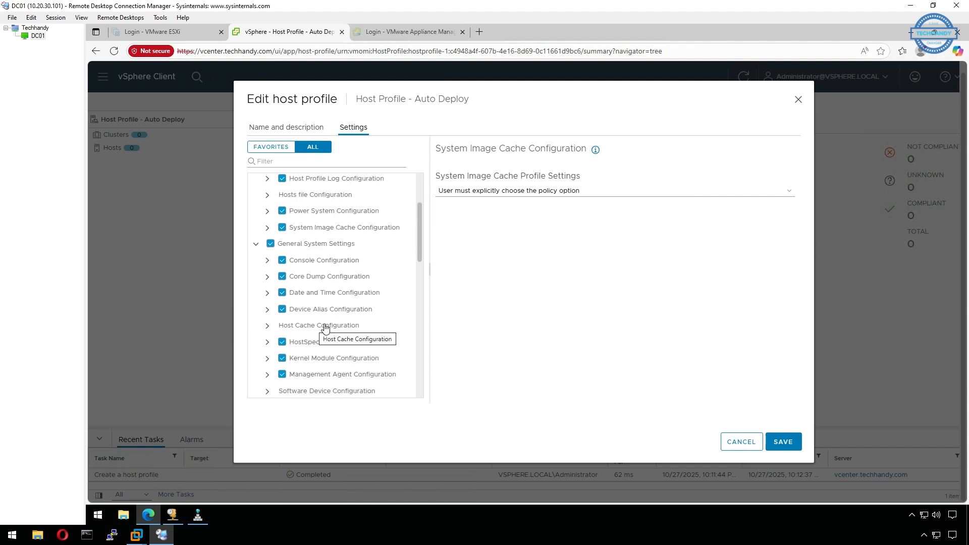
pyautogui.scroll(-1, 359, 359)
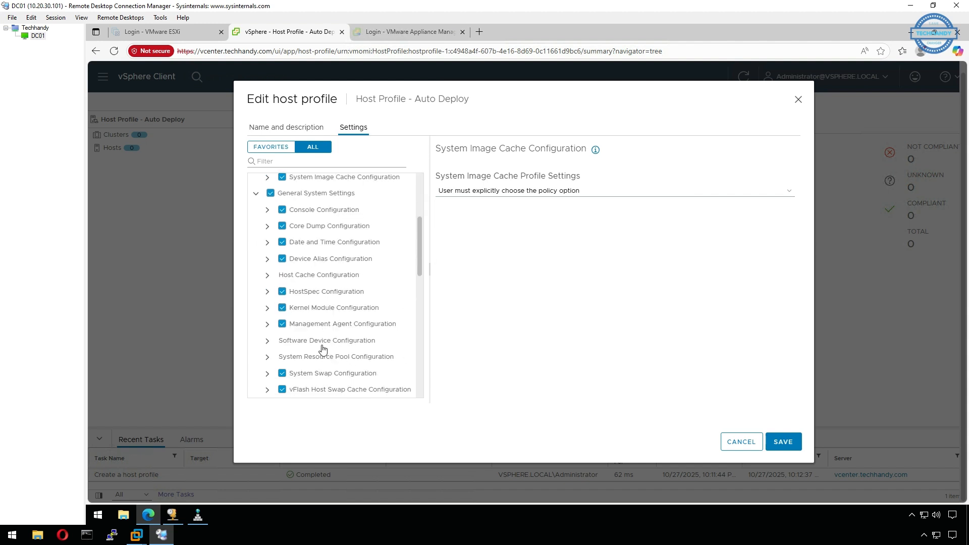
pyautogui.click(268, 325)
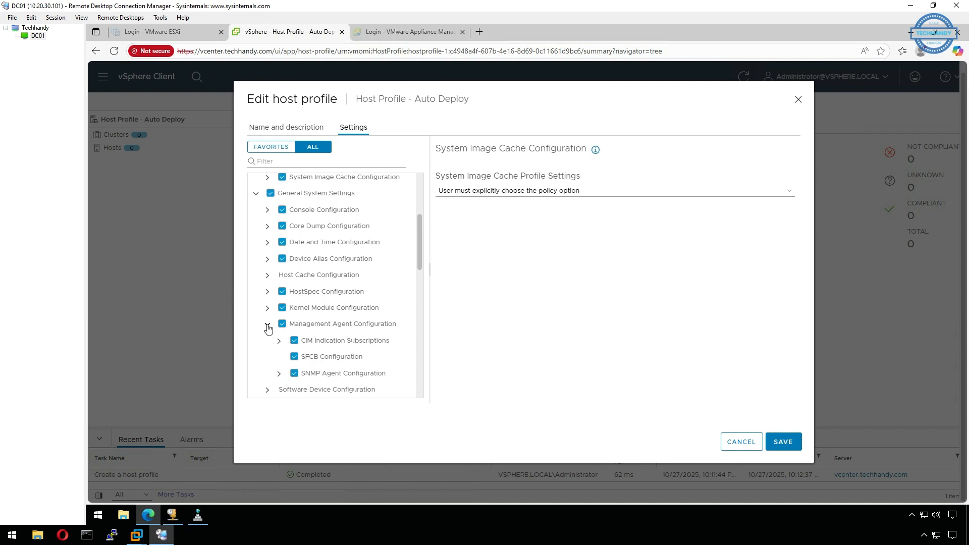
pyautogui.click(268, 326)
pyautogui.scroll(-2, 268, 325)
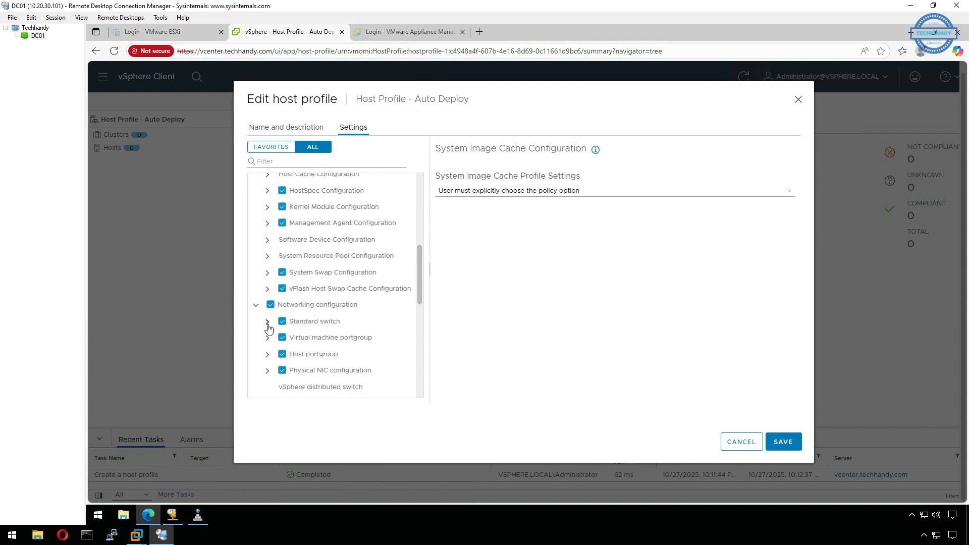
pyautogui.scroll(-5, 280, 323)
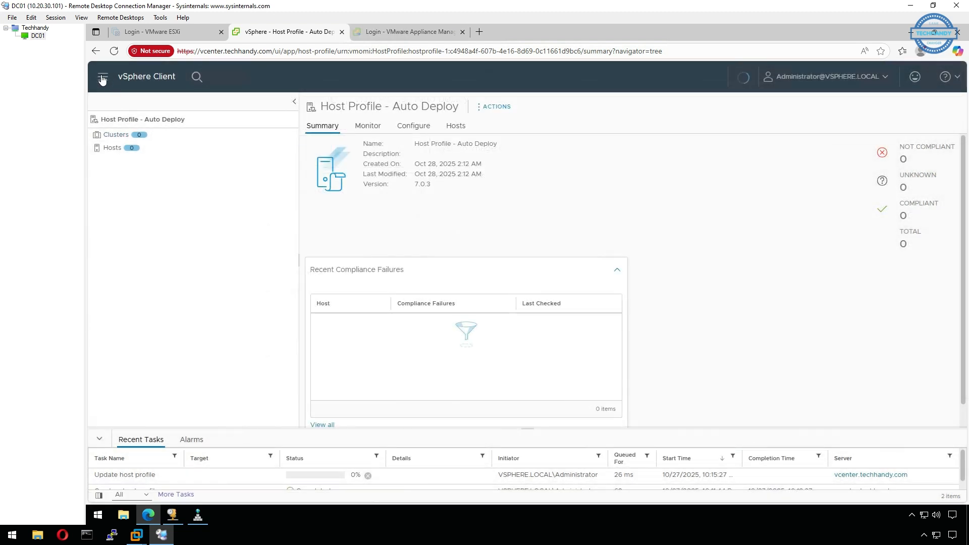
# - Deactivate the Install-ESXi7 deploy rule in Auto Deploy
pyautogui.click(102, 78)
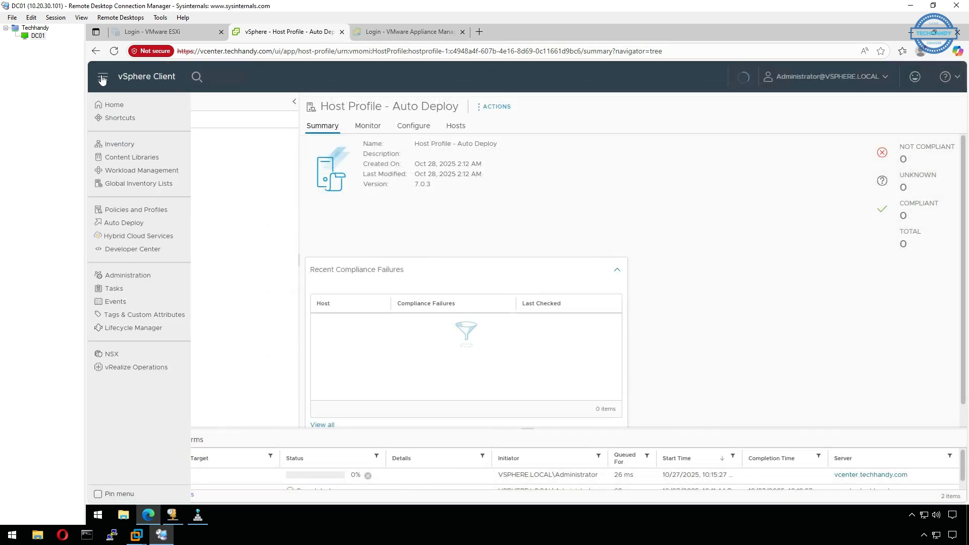
pyautogui.click(144, 225)
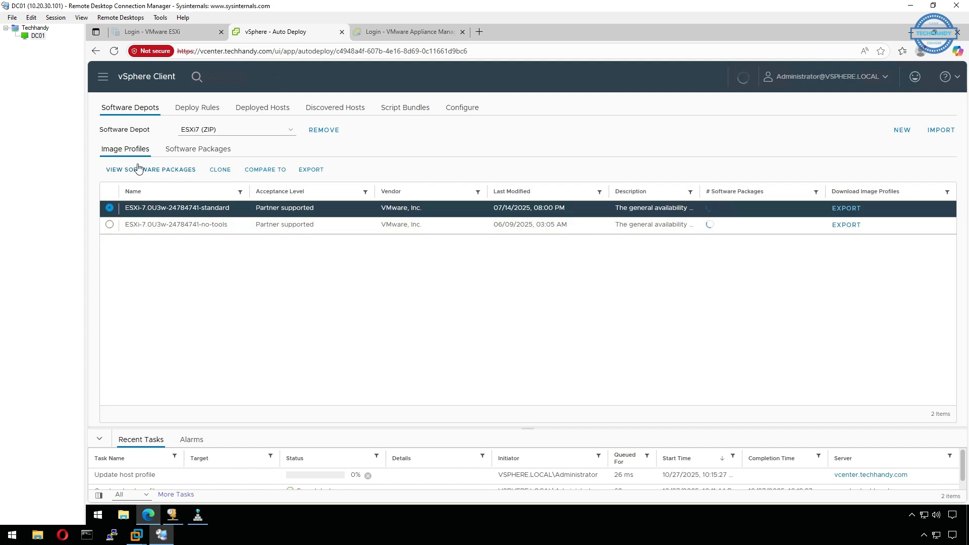
pyautogui.click(216, 109)
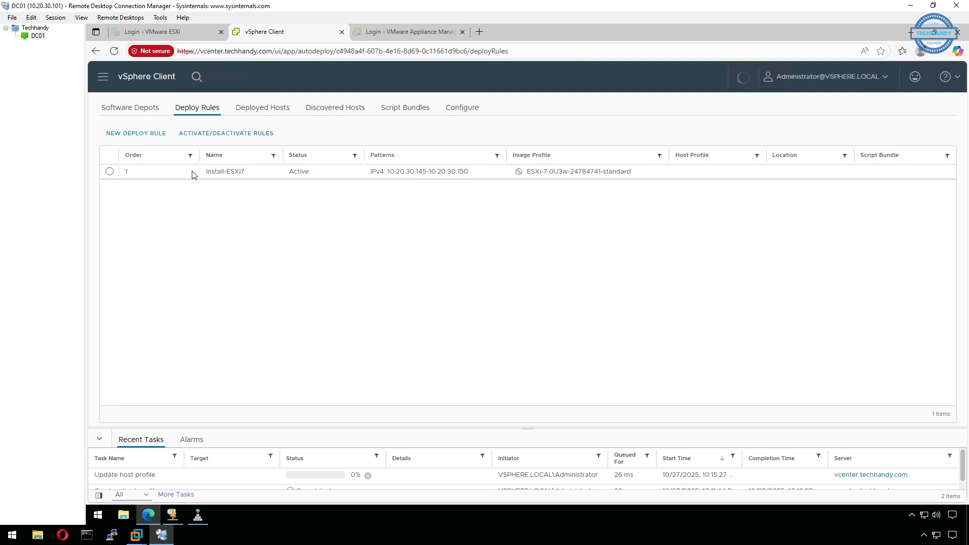
pyautogui.click(110, 171)
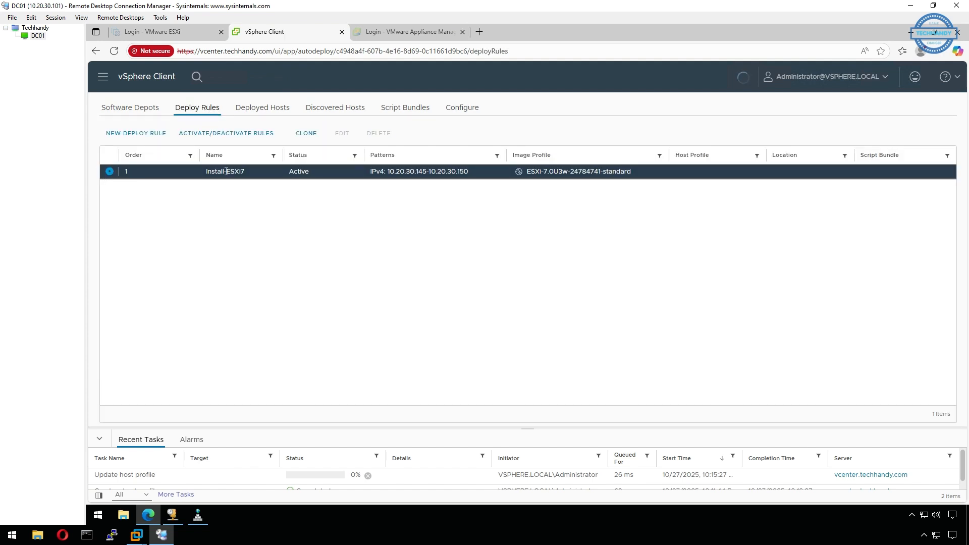
pyautogui.click(220, 136)
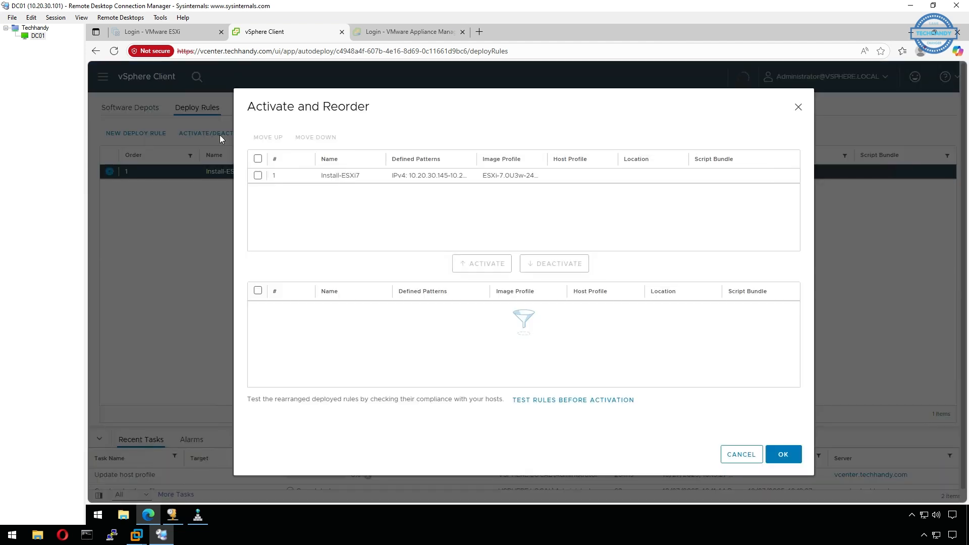
pyautogui.click(258, 175)
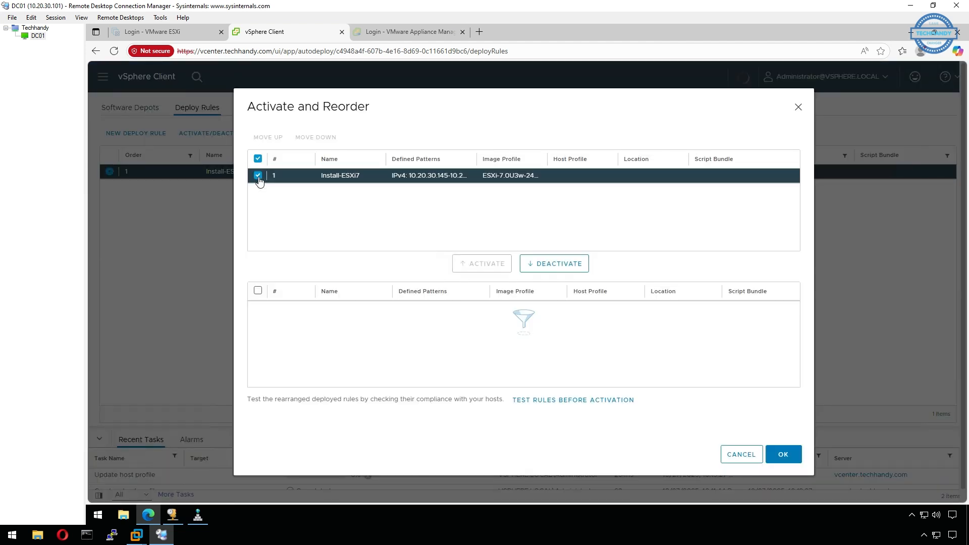
pyautogui.click(575, 267)
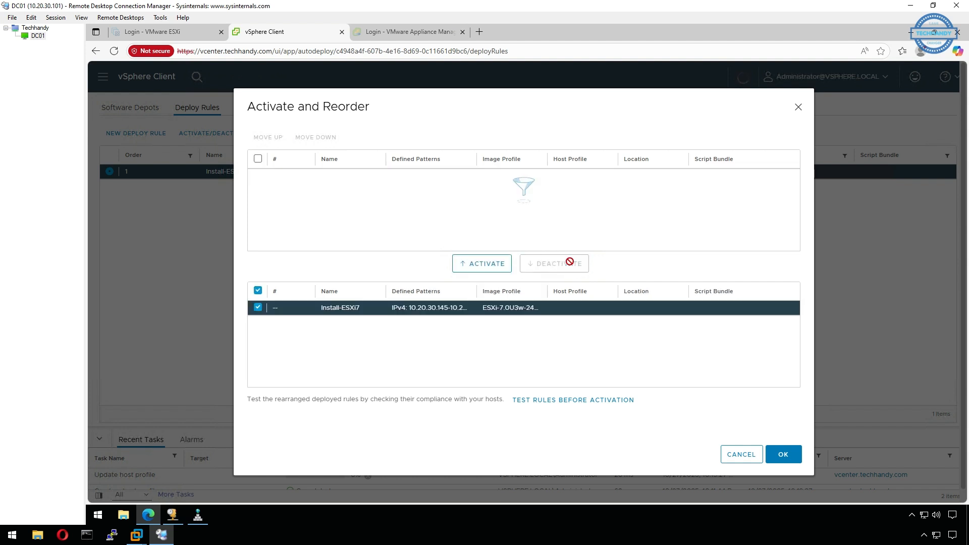
pyautogui.click(783, 461)
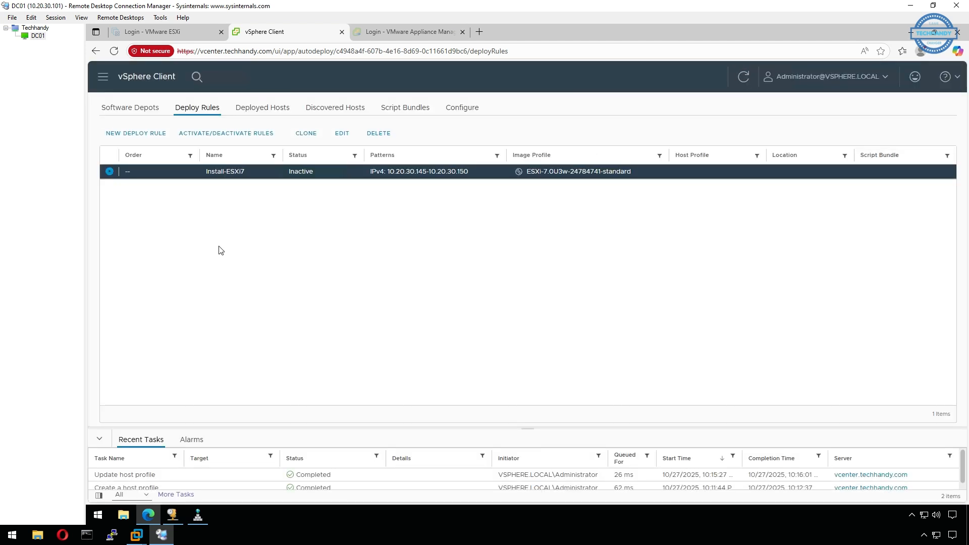
# - Edit the Install-ESXi7 deploy rule to include a host profile, assigning Host Profile - Auto Deploy and keeping the same image profile
pyautogui.click(342, 136)
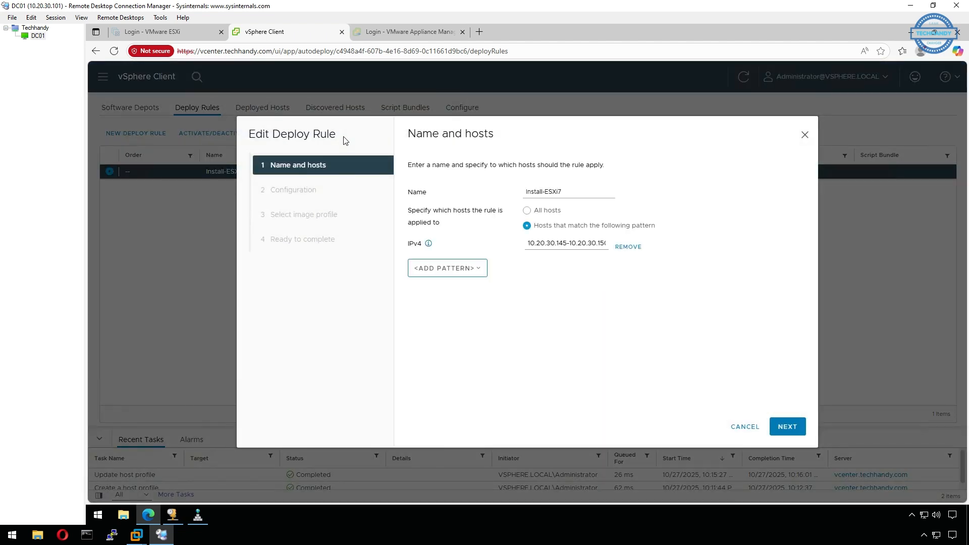
pyautogui.click(794, 429)
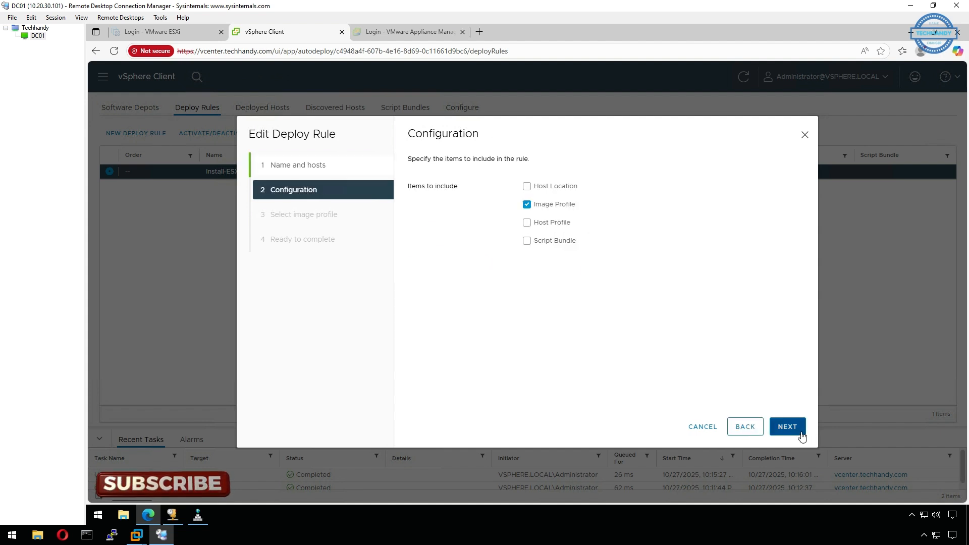
pyautogui.click(526, 227)
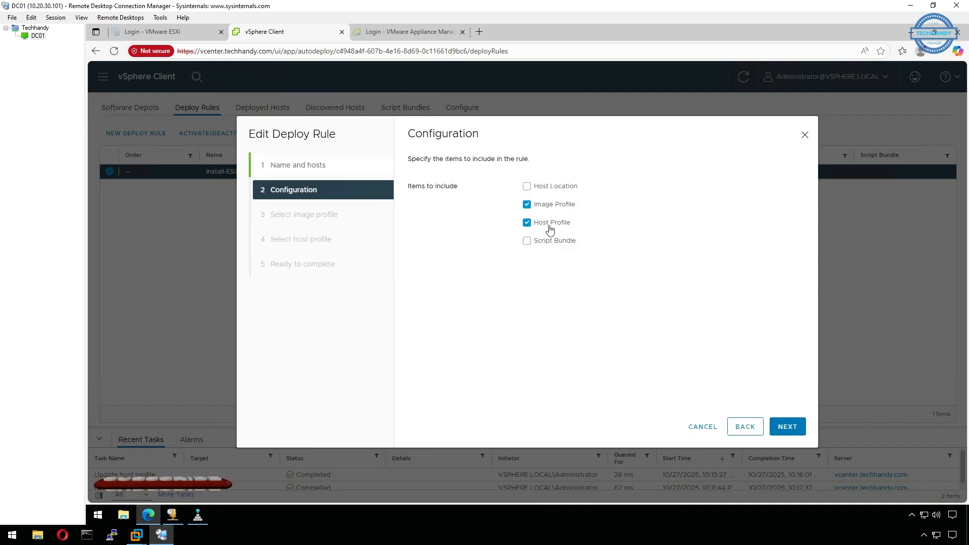
pyautogui.click(784, 432)
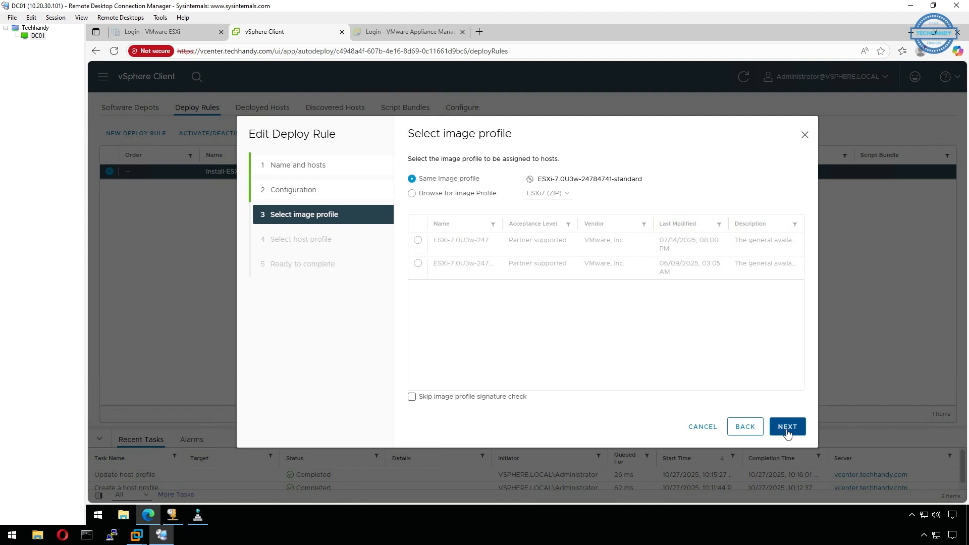
pyautogui.click(787, 428)
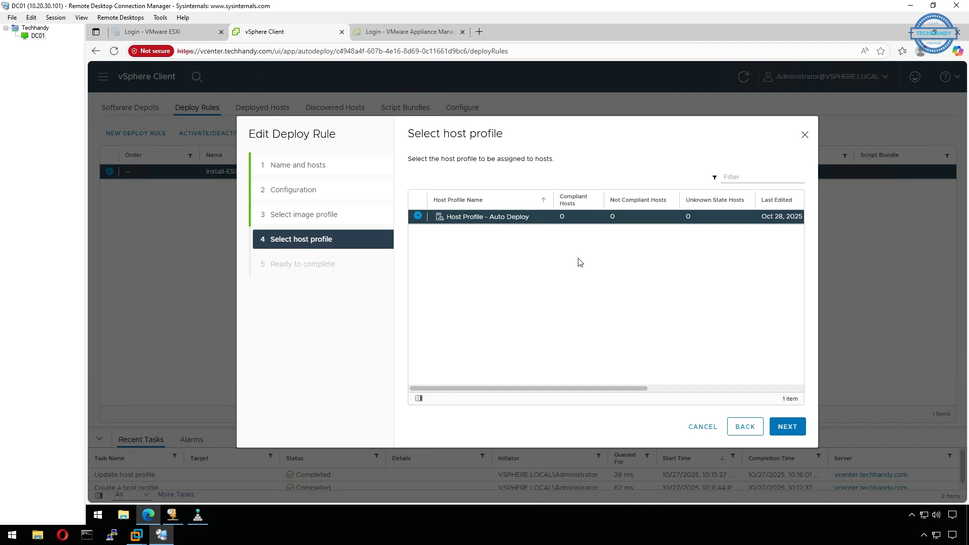
pyautogui.click(790, 428)
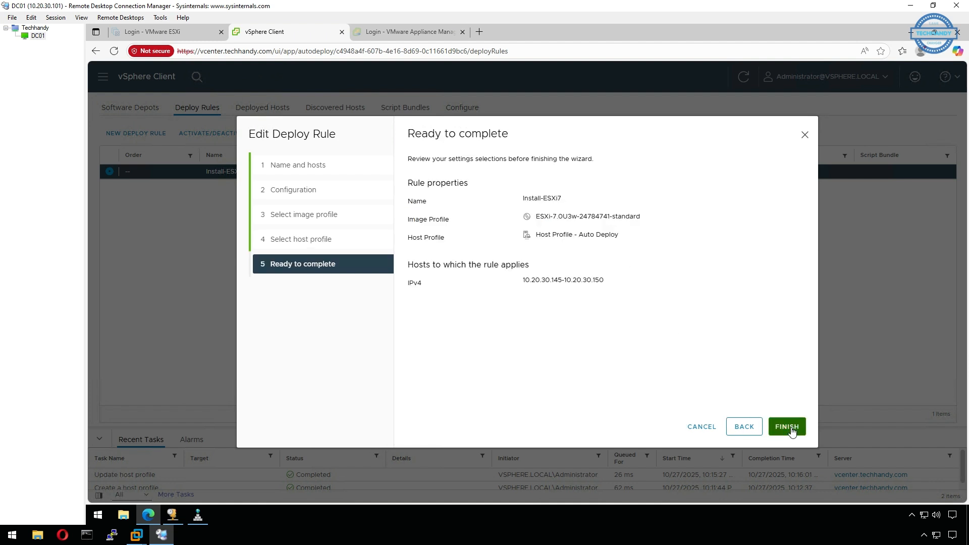
pyautogui.click(787, 427)
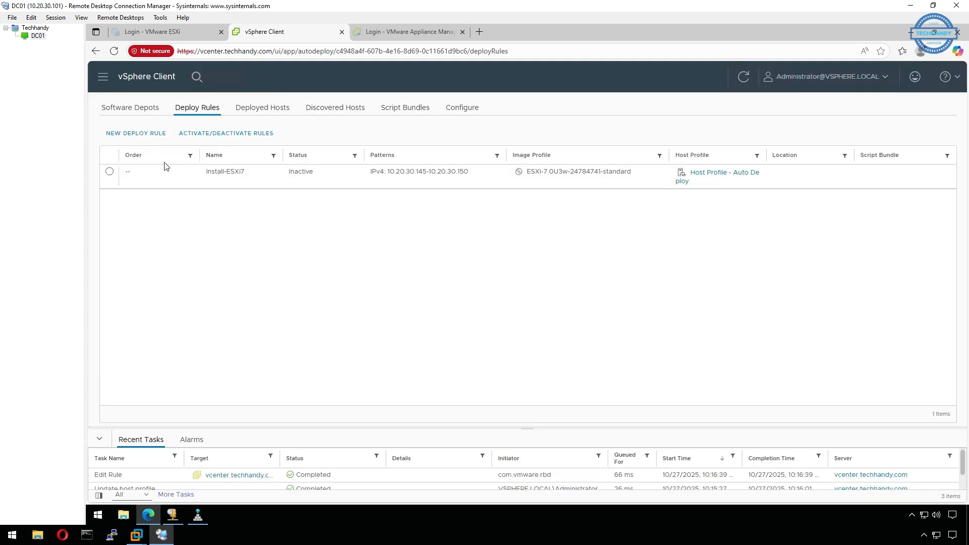
# - Activate the inactive Install-ESXi7 deploy rule
pyautogui.click(109, 171)
pyautogui.click(234, 134)
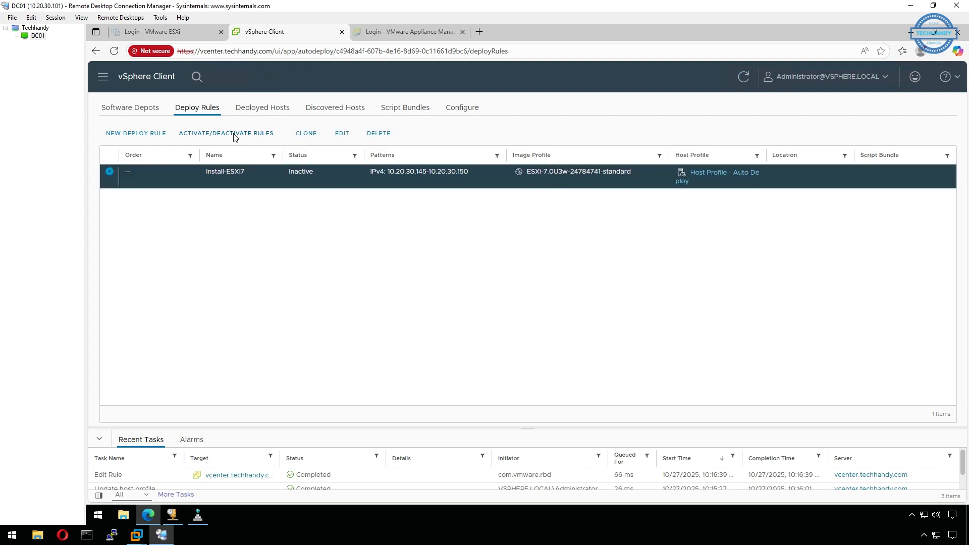
pyautogui.click(258, 292)
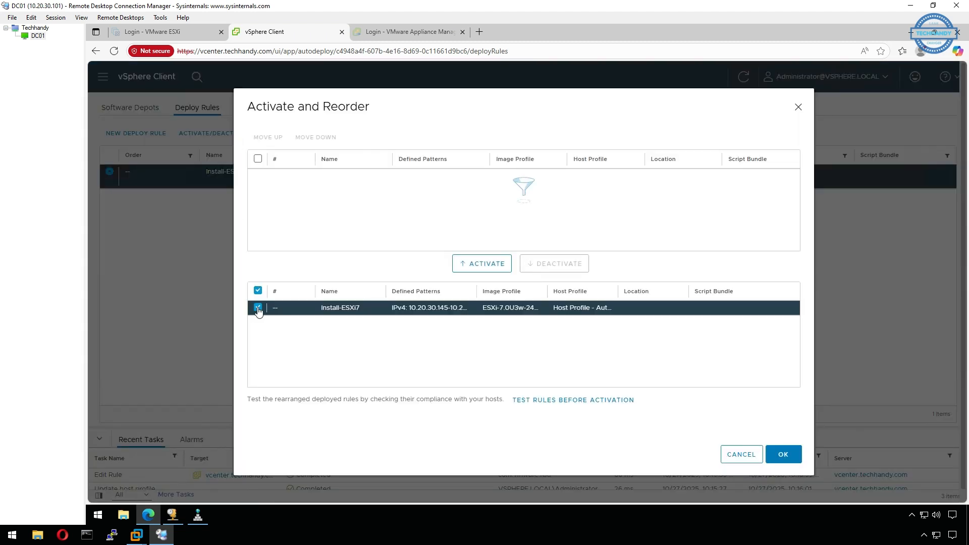
pyautogui.click(484, 264)
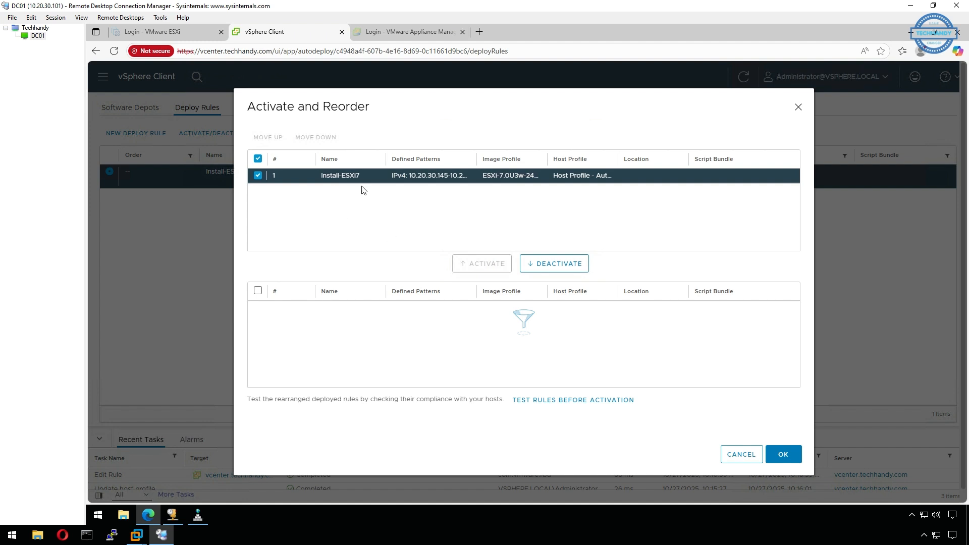
pyautogui.click(784, 455)
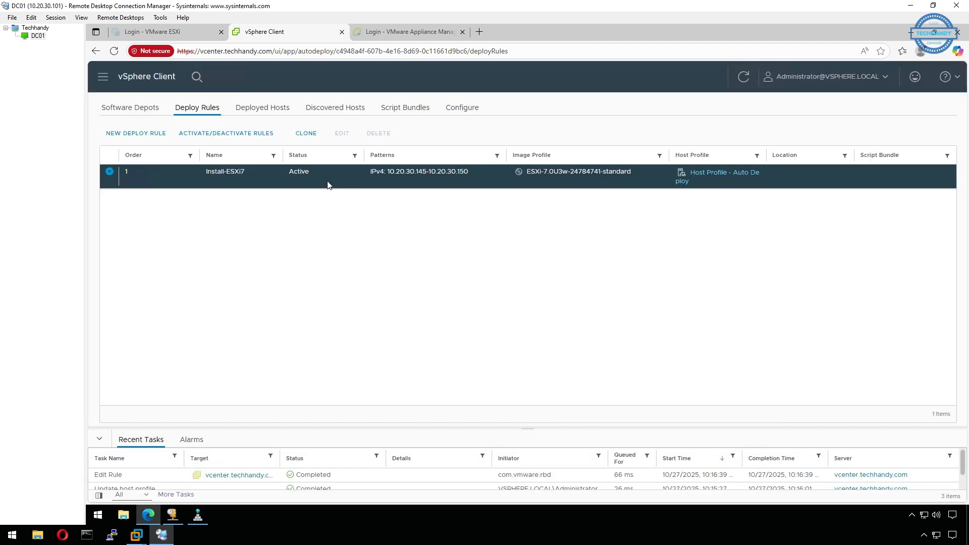
# - Attach Host Profile - Auto Deploy to the host node05.techhandy.com in the inventory
pyautogui.click(104, 81)
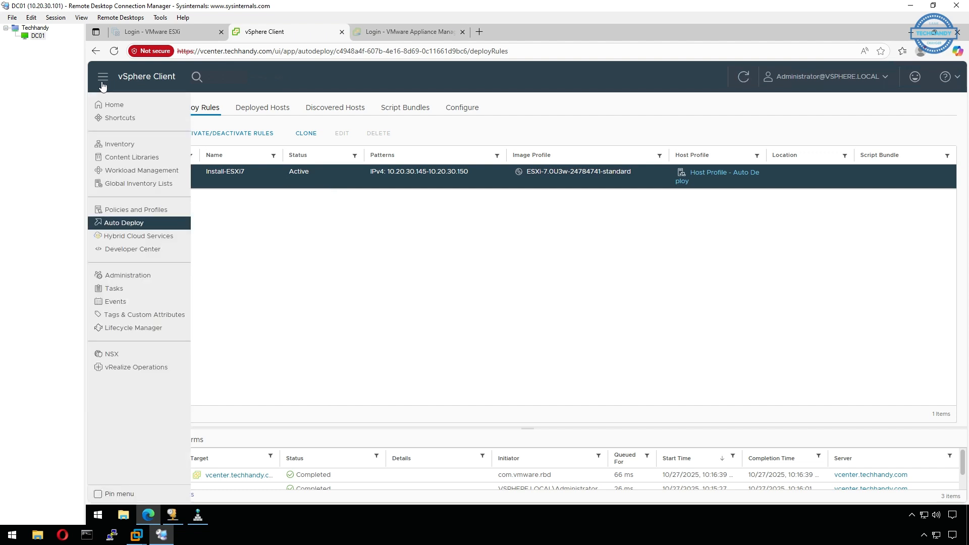
pyautogui.click(129, 146)
pyautogui.rightClick(220, 239)
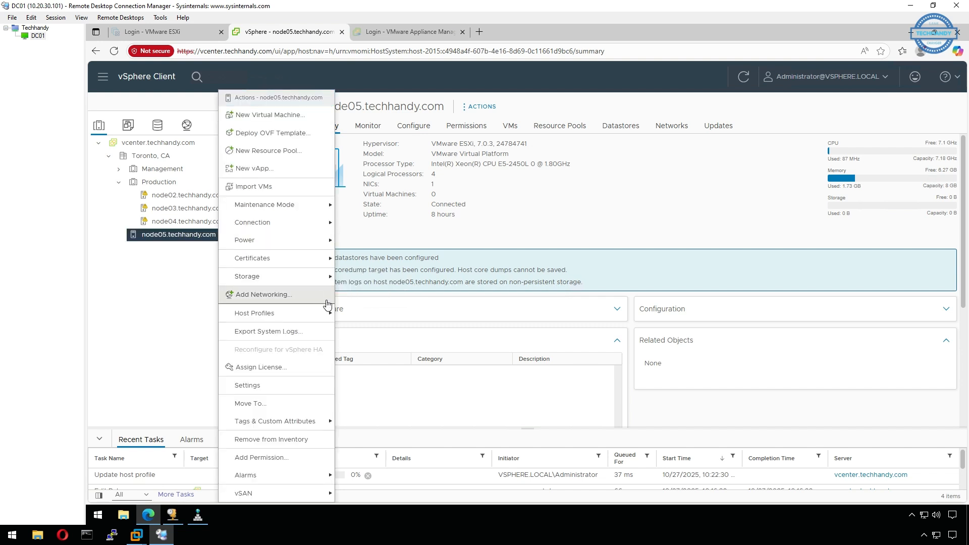
pyautogui.moveTo(326, 316)
pyautogui.click(420, 333)
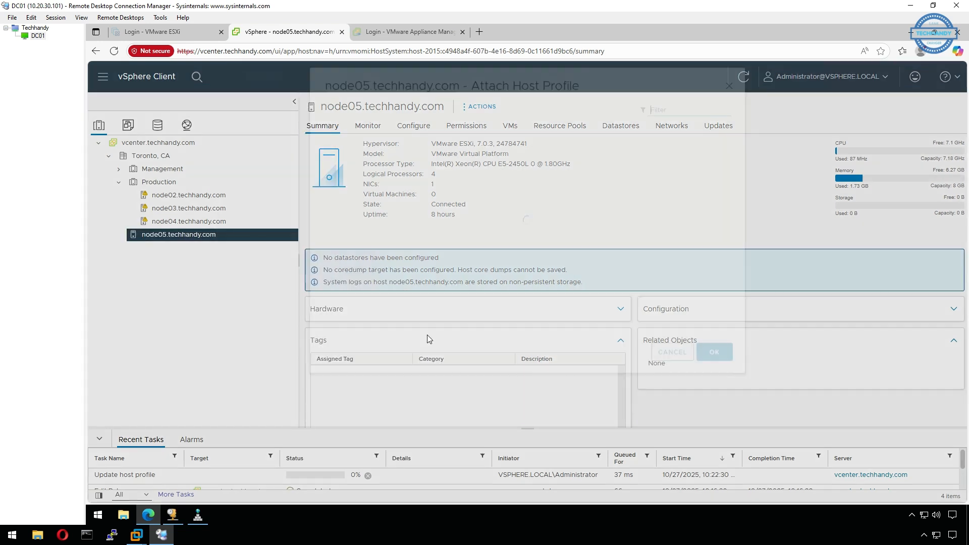
pyautogui.click(418, 200)
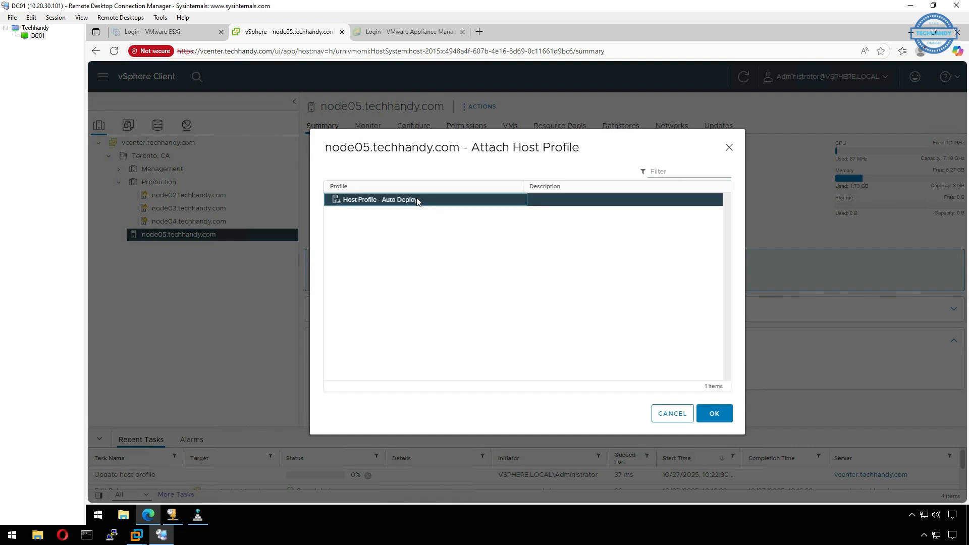
pyautogui.click(714, 414)
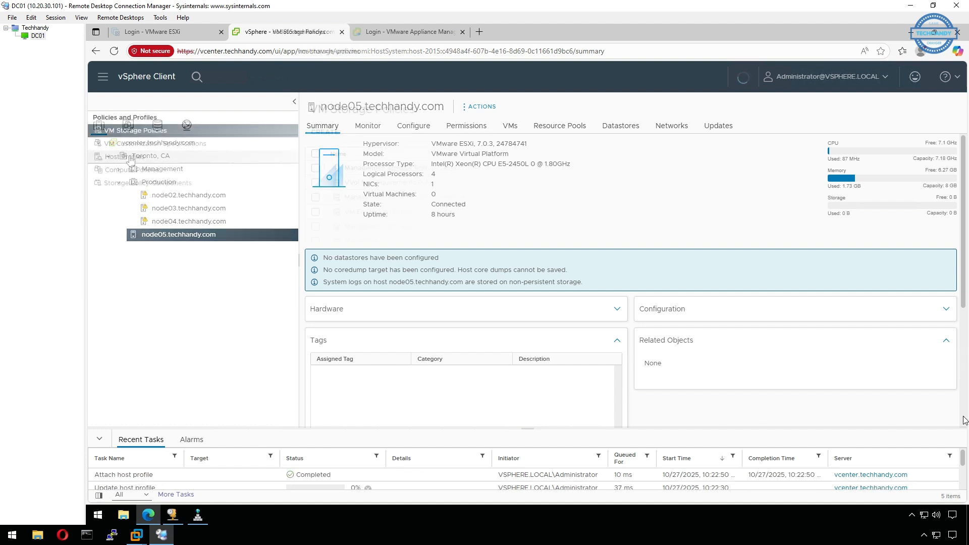
# - Open Host Profile - Auto Deploy from the host profiles list and check its compliance
pyautogui.click(130, 158)
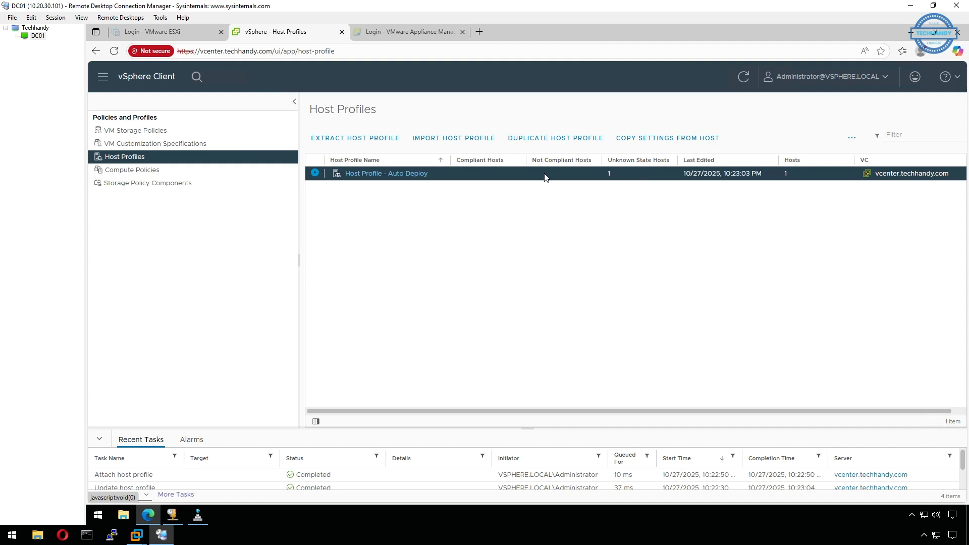
pyautogui.click(387, 174)
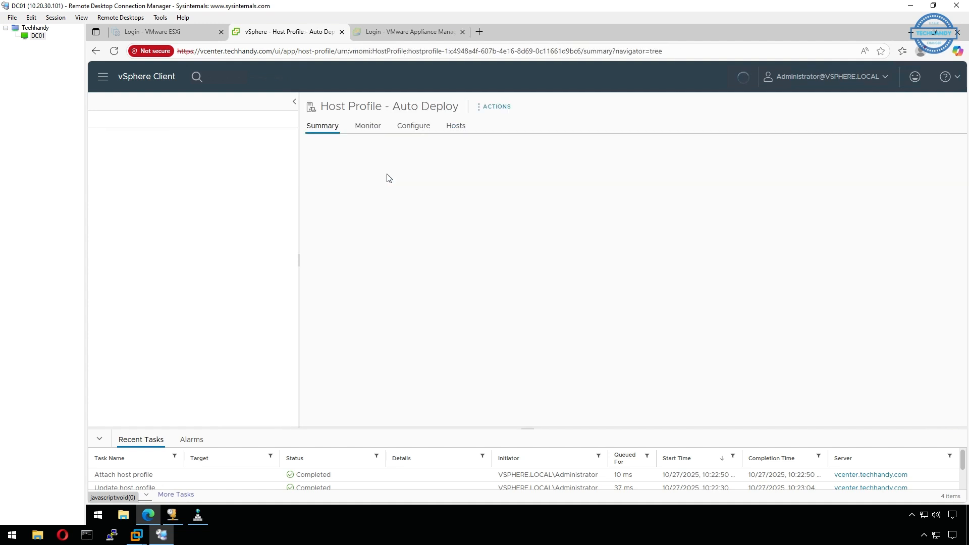
pyautogui.click(481, 107)
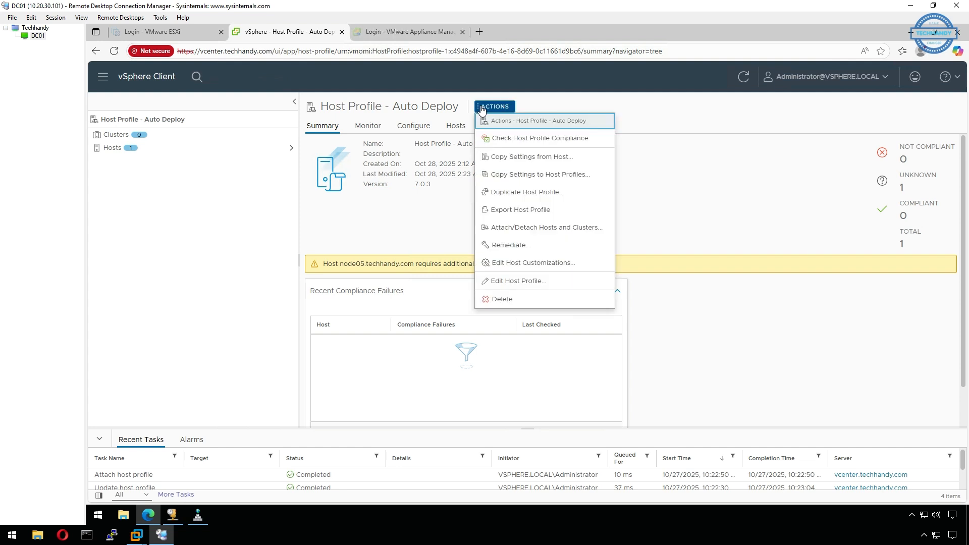
pyautogui.click(554, 144)
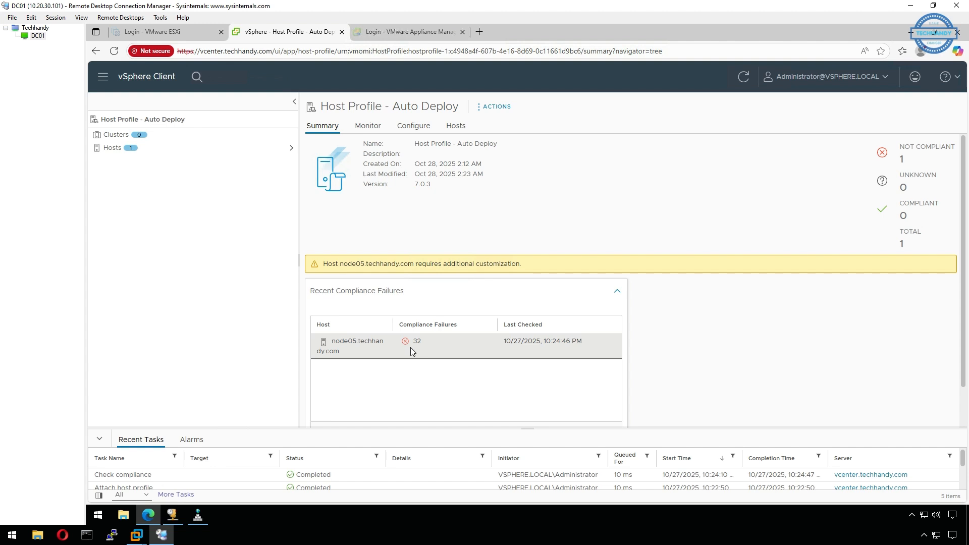
# - Open the host customizations of node05.techhandy.com from the profile's compliance view and examine the required properties with the property names fully readable
pyautogui.click(374, 126)
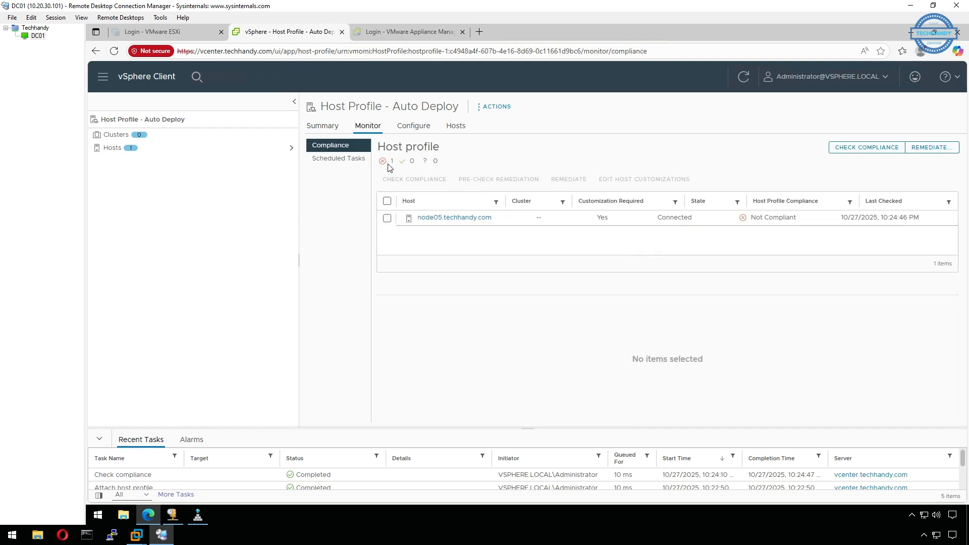
pyautogui.click(388, 219)
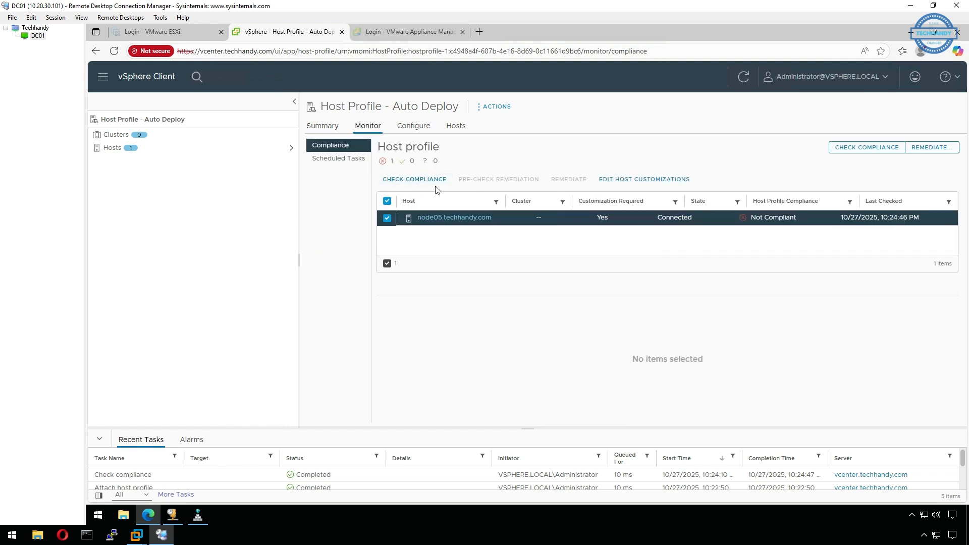
pyautogui.click(648, 187)
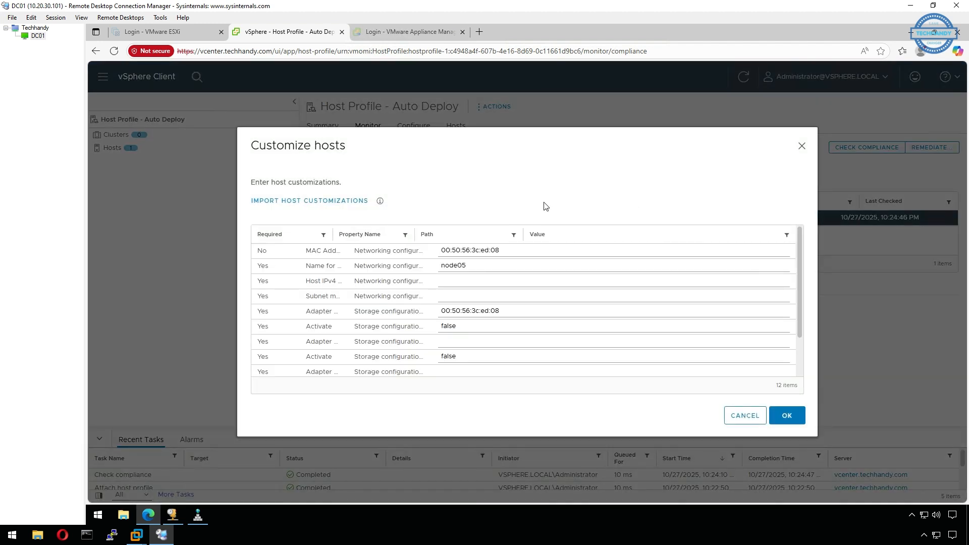
pyautogui.moveTo(503, 250); pyautogui.dragTo(438, 265)
pyautogui.moveTo(335, 237)
pyautogui.mouseDown()
pyautogui.moveTo(384, 236)
pyautogui.moveTo(328, 235)
pyautogui.mouseUp()
pyautogui.moveTo(413, 235); pyautogui.dragTo(449, 234)
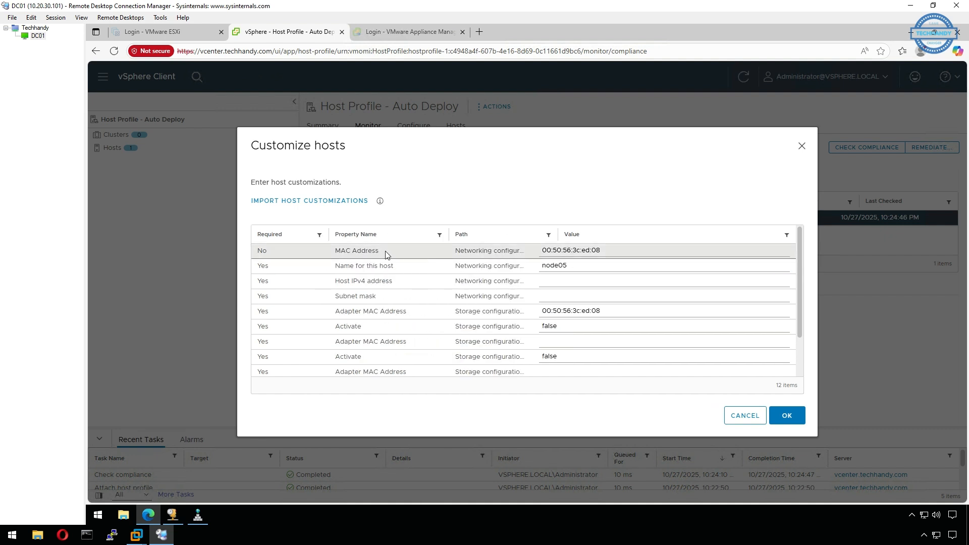
pyautogui.scroll(-2, 561, 281)
pyautogui.scroll(2, 562, 281)
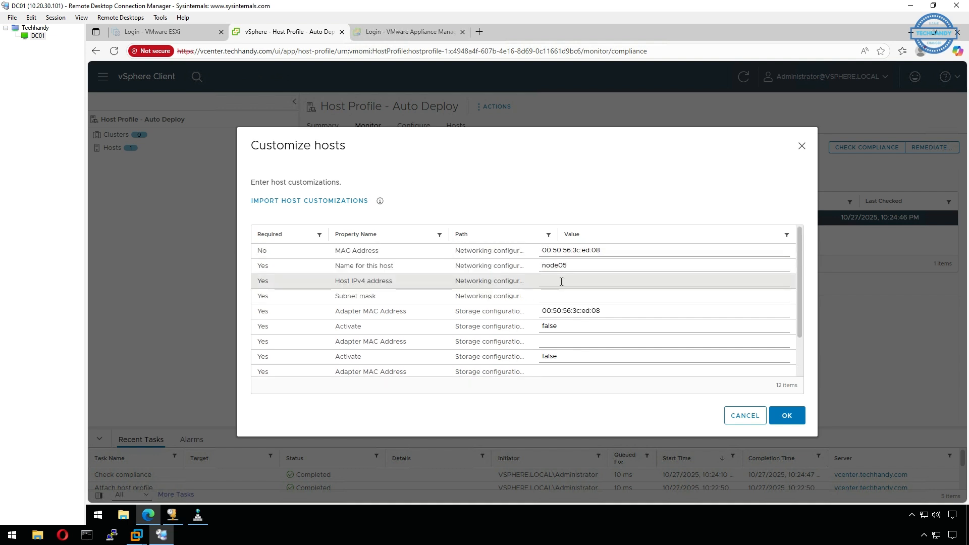
# - Try host IPv4 address 10.20.30.145 and subnet mask 255.255.255.0 in the customizations, check the remaining storage adapter fields, and cancel
pyautogui.click(562, 281)
pyautogui.write('10.20.30.145')
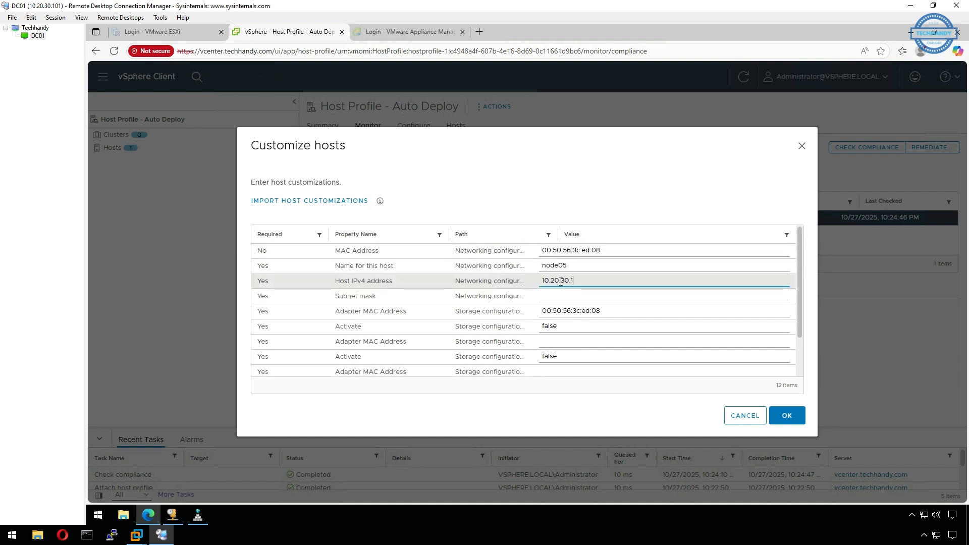
pyautogui.click(600, 300)
pyautogui.write('2')
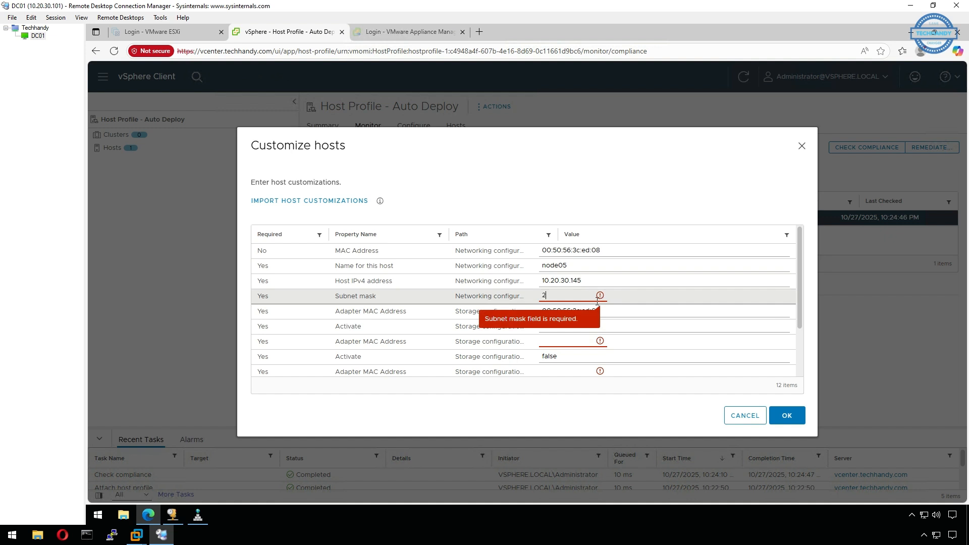
pyautogui.write('55.255.255.0')
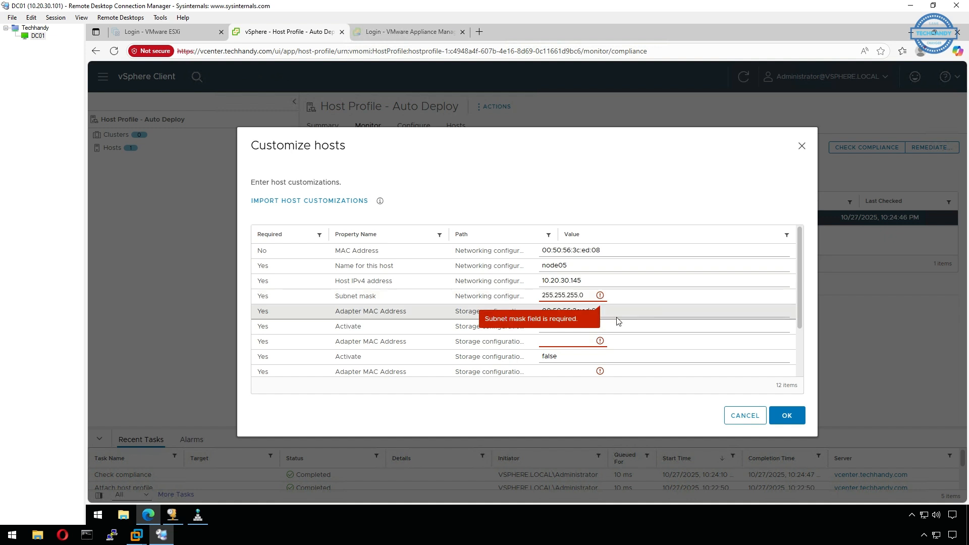
pyautogui.click(551, 340)
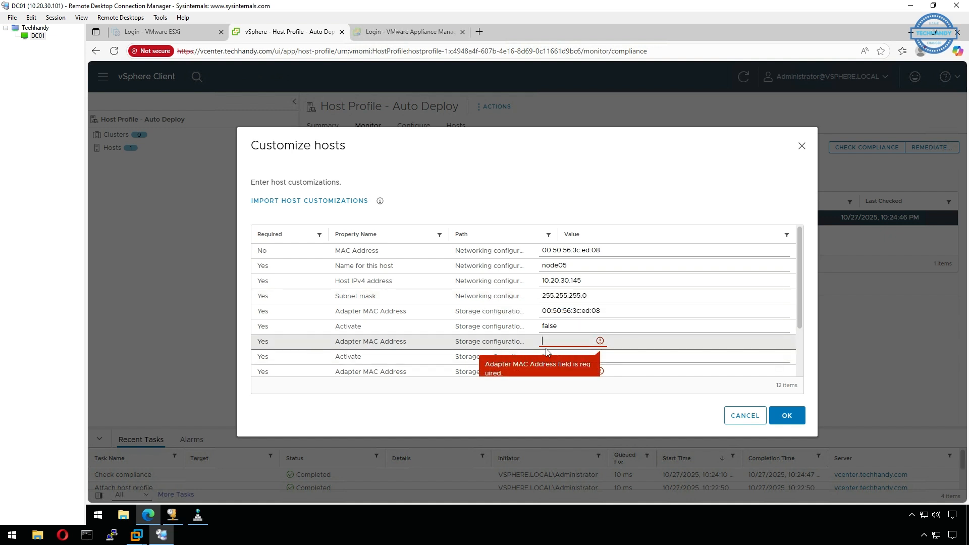
pyautogui.scroll(-2, 546, 352)
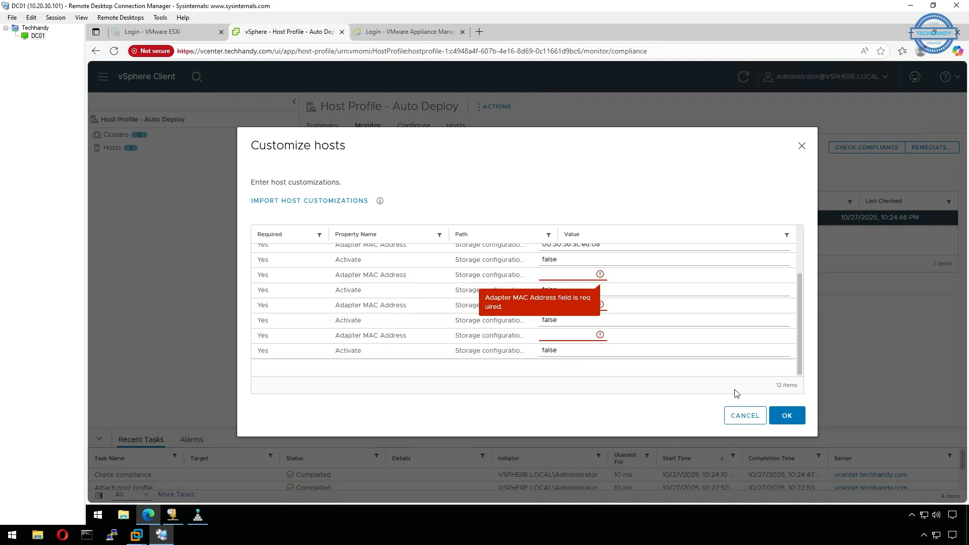
pyautogui.click(747, 416)
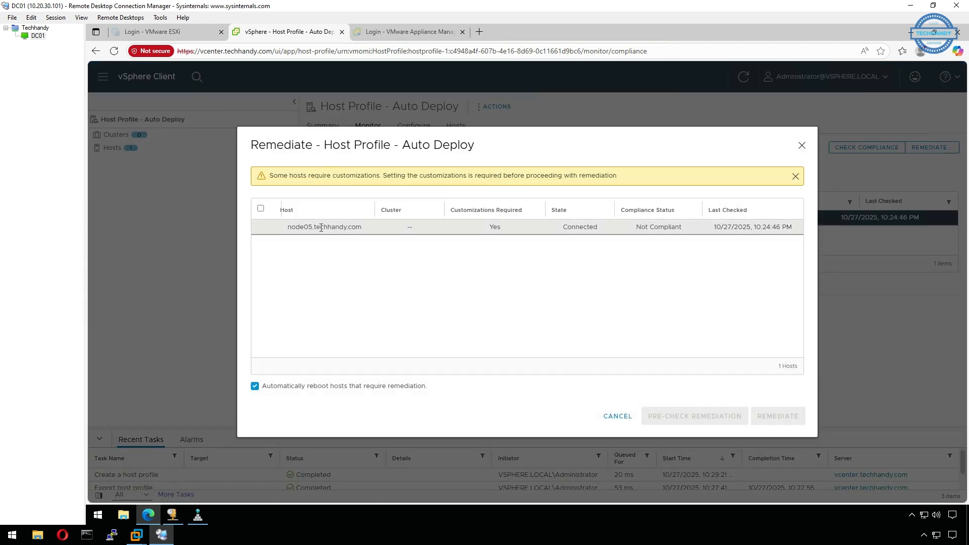
# - Check whether node05.techhandy.com can be selected for remediation with the host profile, and close the dialog without remediating
pyautogui.click(260, 208)
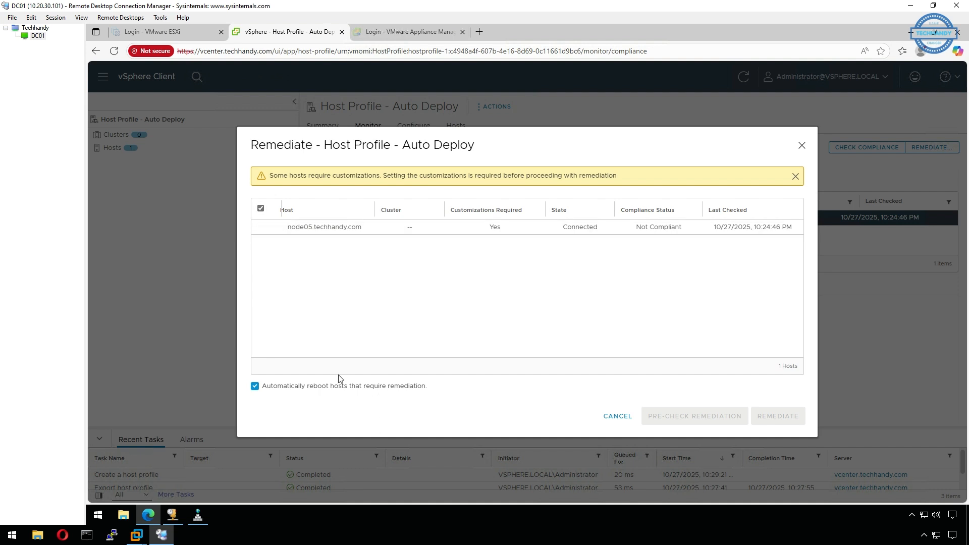
pyautogui.click(264, 209)
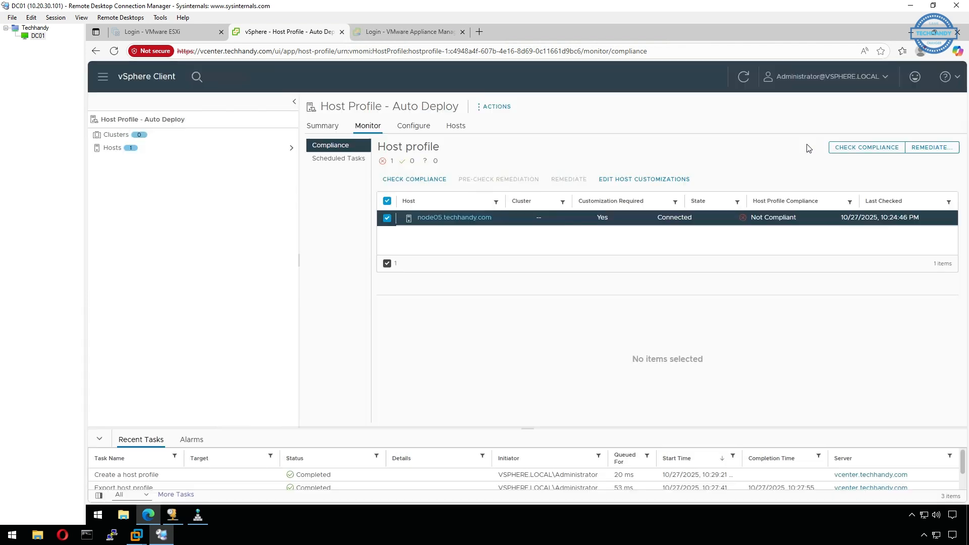
pyautogui.click(801, 145)
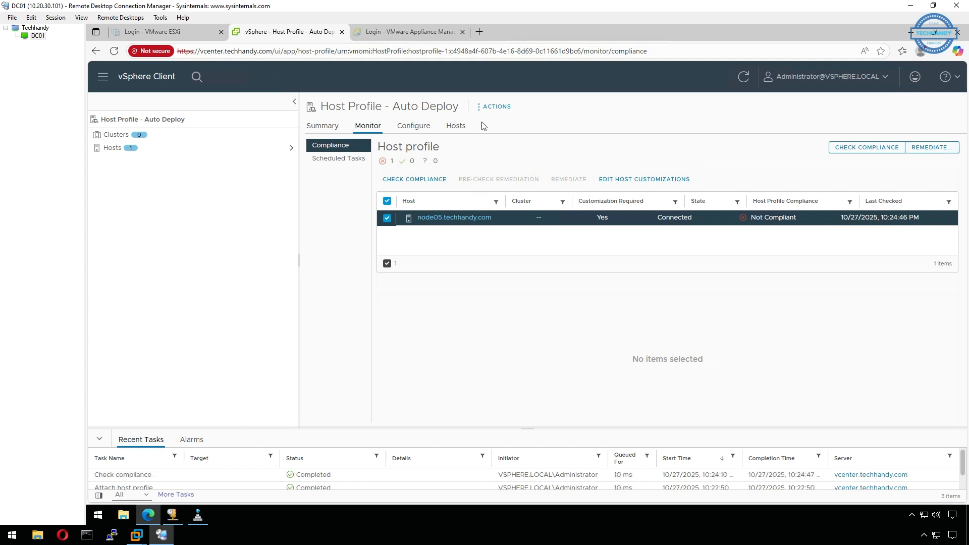
# - Export Host Profile - Auto Deploy as a file and accept that administrator passwords are left out
pyautogui.click(483, 108)
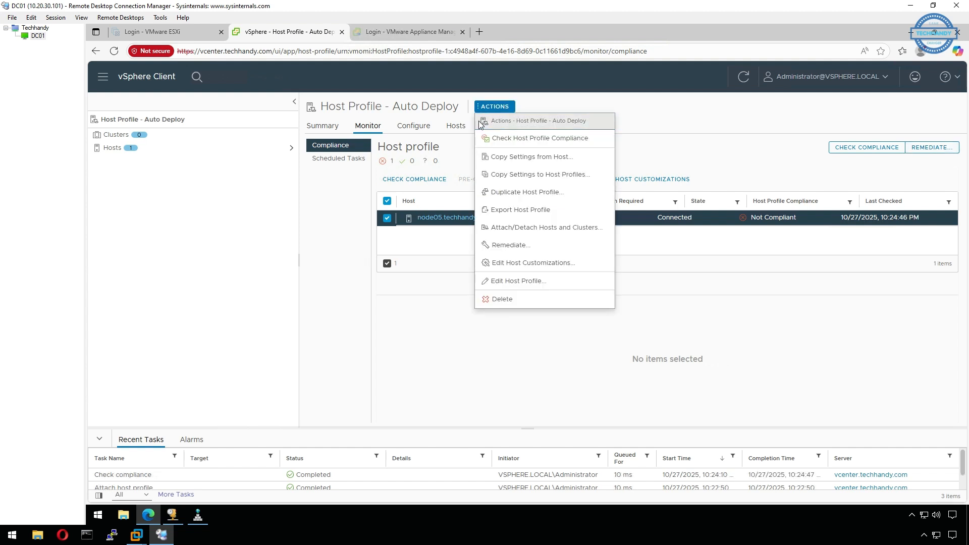
pyautogui.click(569, 209)
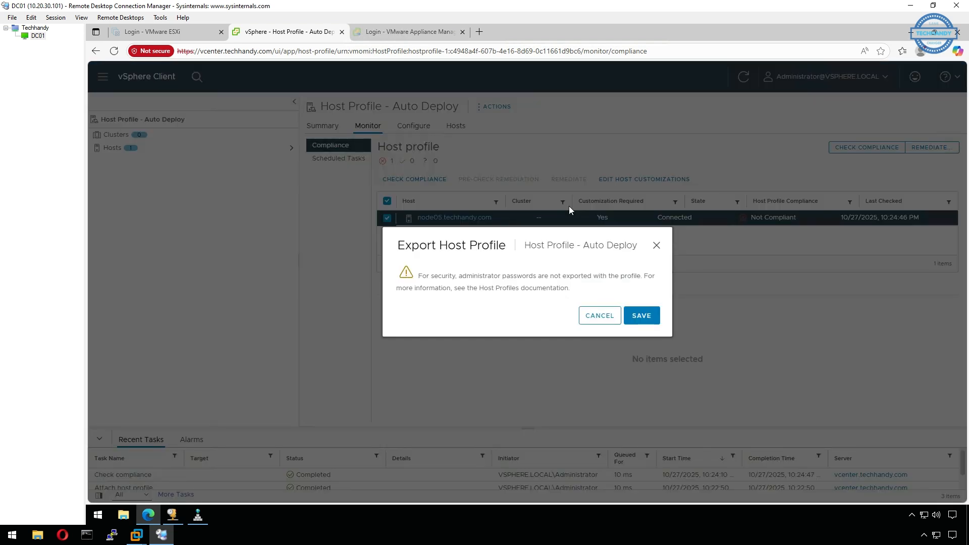
pyautogui.click(643, 320)
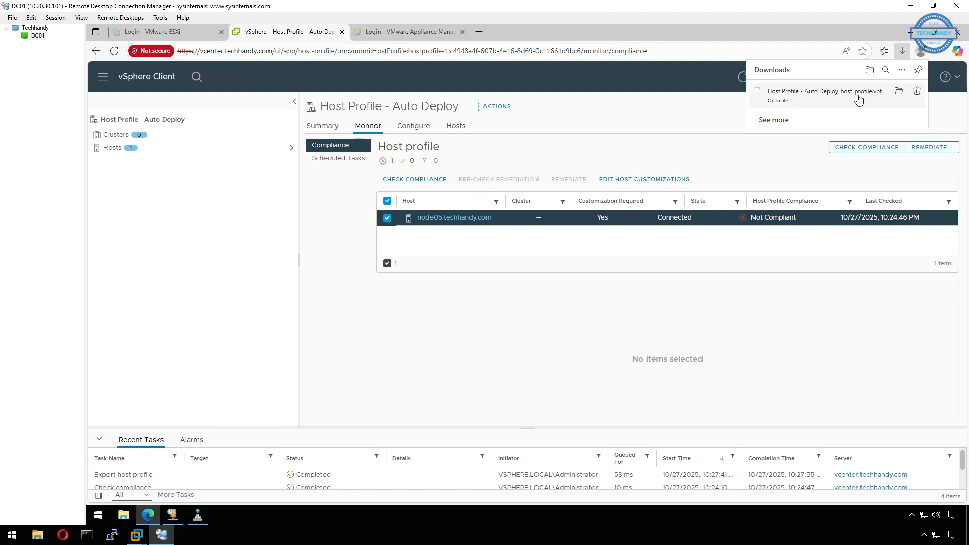
# - Export the host customizations of node05.techhandy.com from the inventory as a CSV file
pyautogui.click(104, 77)
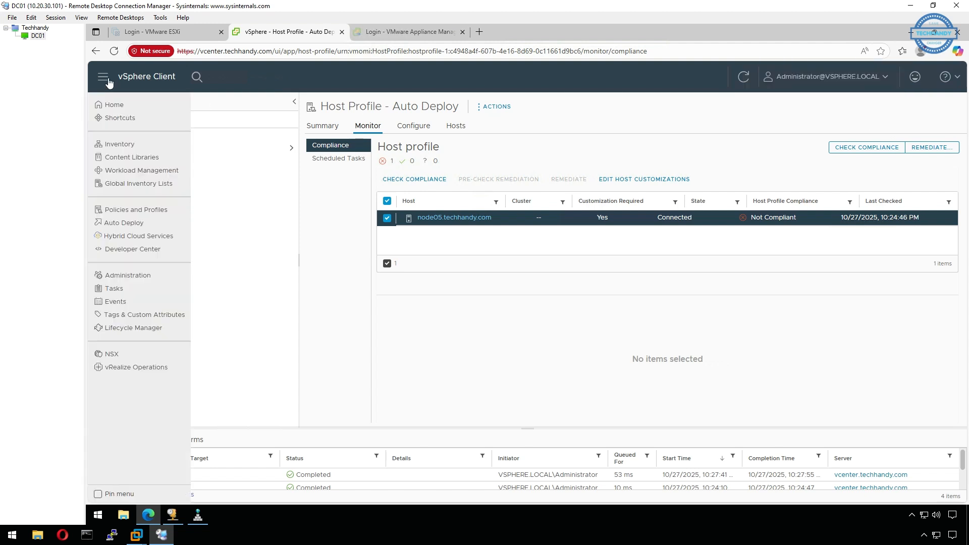
pyautogui.click(140, 150)
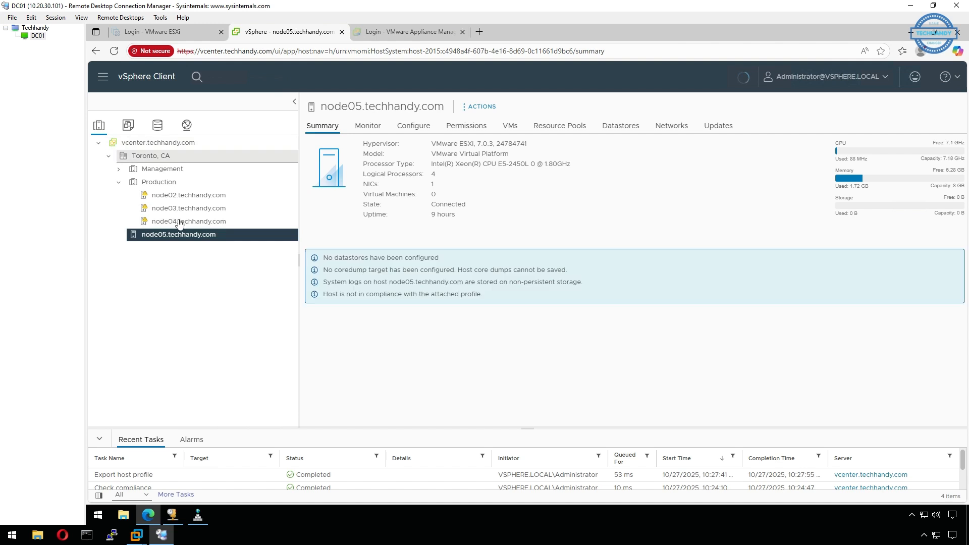
pyautogui.rightClick(239, 243)
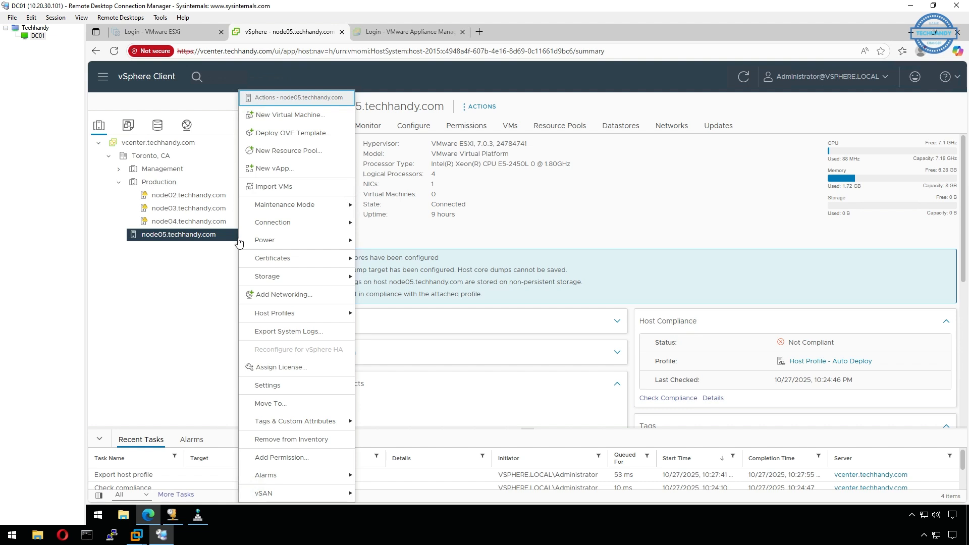
pyautogui.moveTo(313, 312)
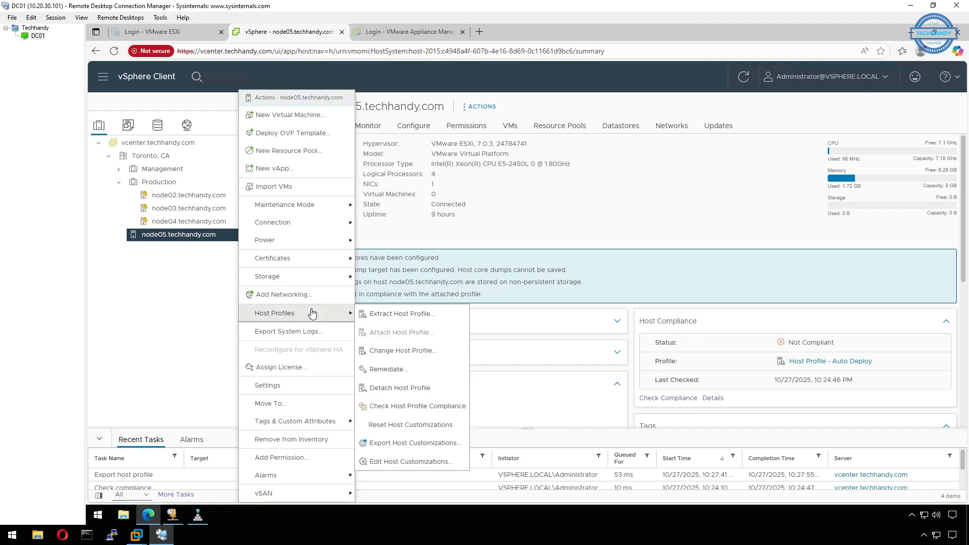
pyautogui.click(428, 447)
pyautogui.click(651, 316)
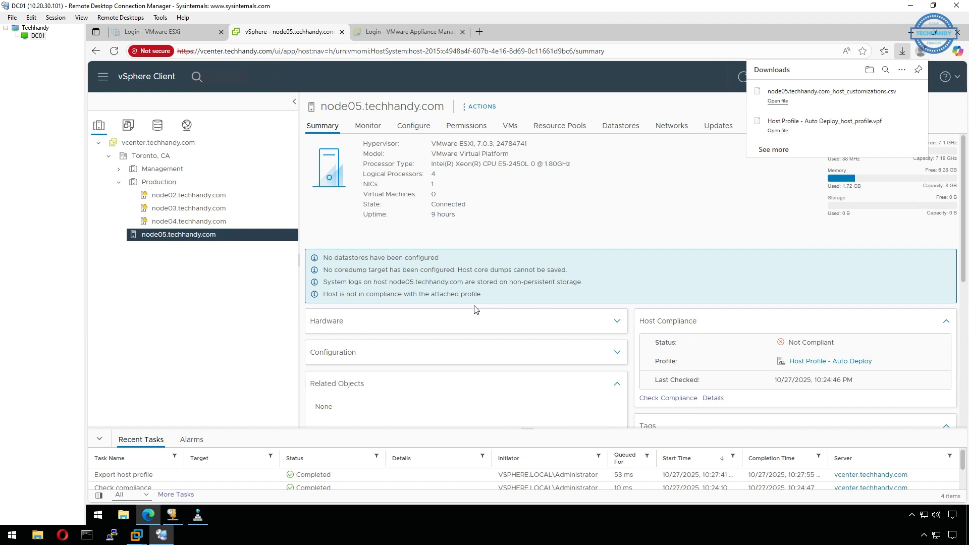
# - Import the profile file Host Profile - Auto Deploy_host_profile.vpf into vcenter.techhandy.com as a host profile, keeping the name Host Profile
pyautogui.click(103, 76)
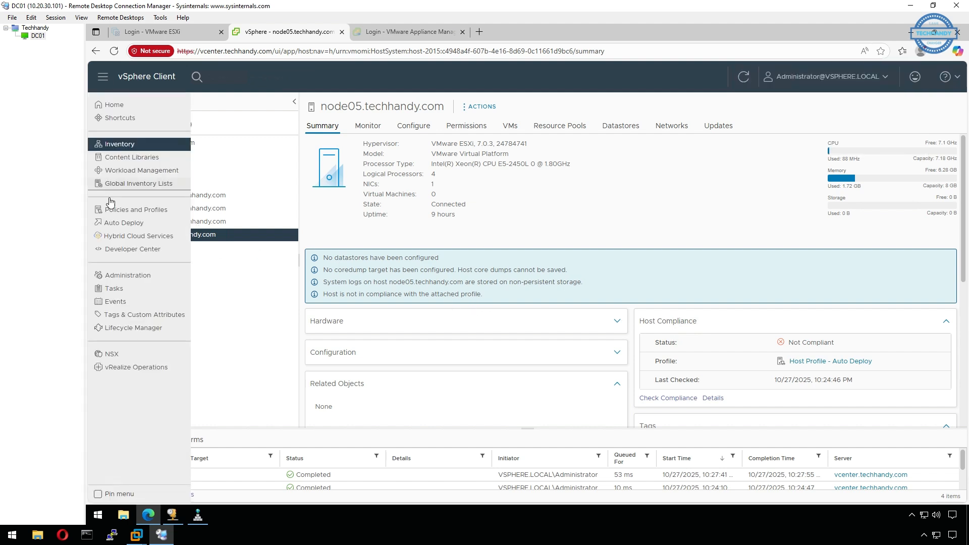
pyautogui.click(137, 216)
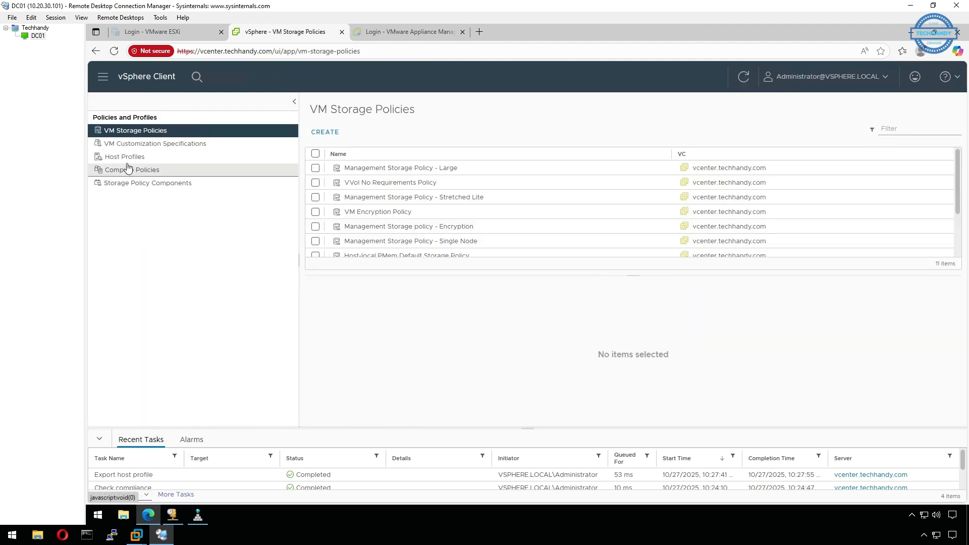
pyautogui.click(128, 159)
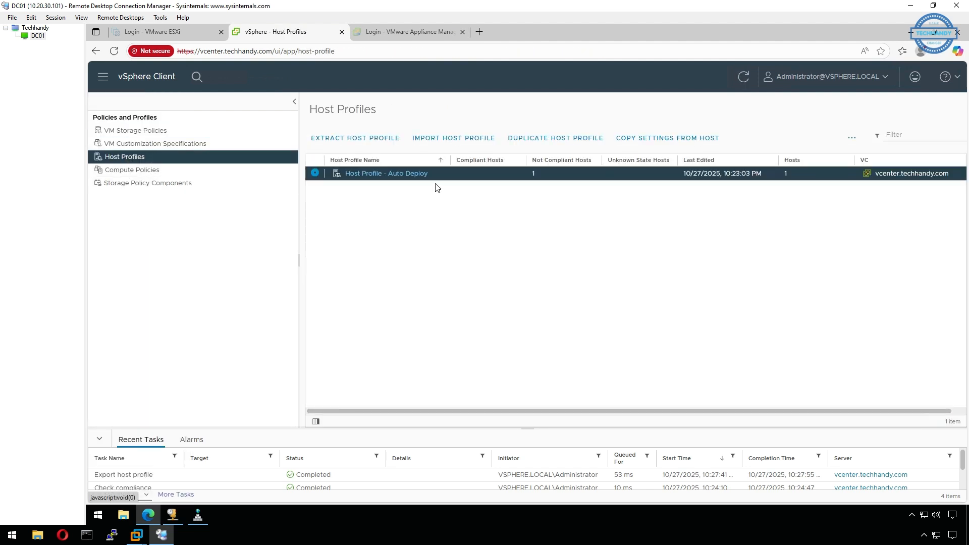
pyautogui.click(476, 140)
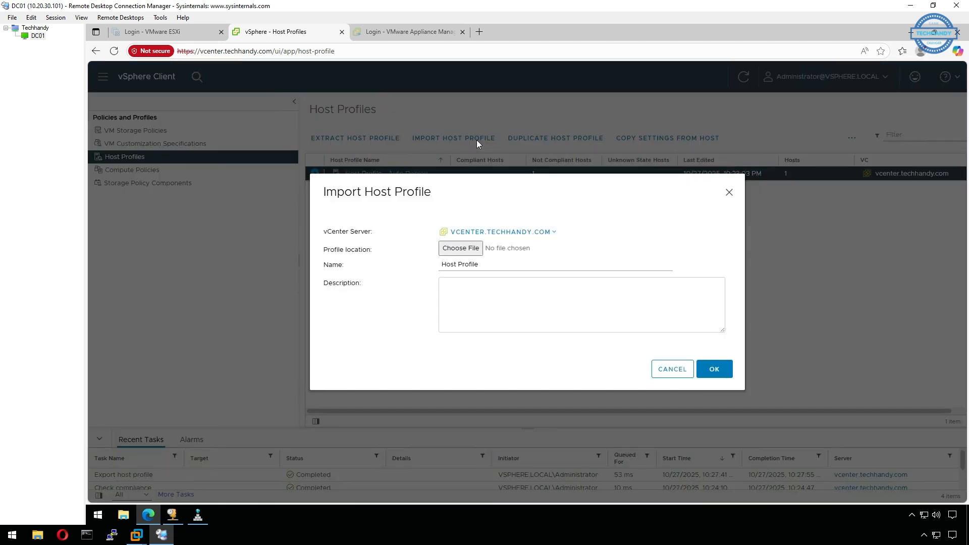
pyautogui.click(474, 249)
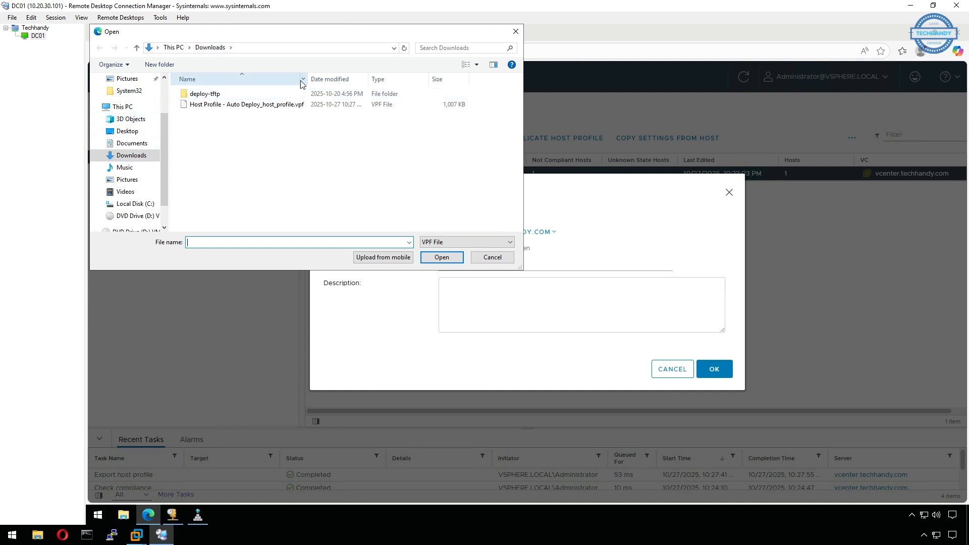
pyautogui.moveTo(309, 80); pyautogui.dragTo(361, 80)
pyautogui.click(273, 106)
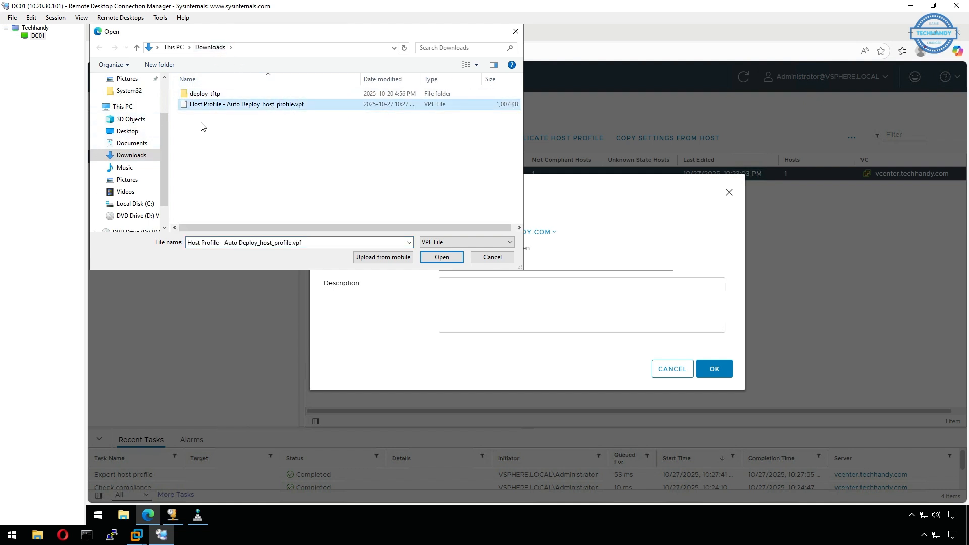
pyautogui.click(447, 260)
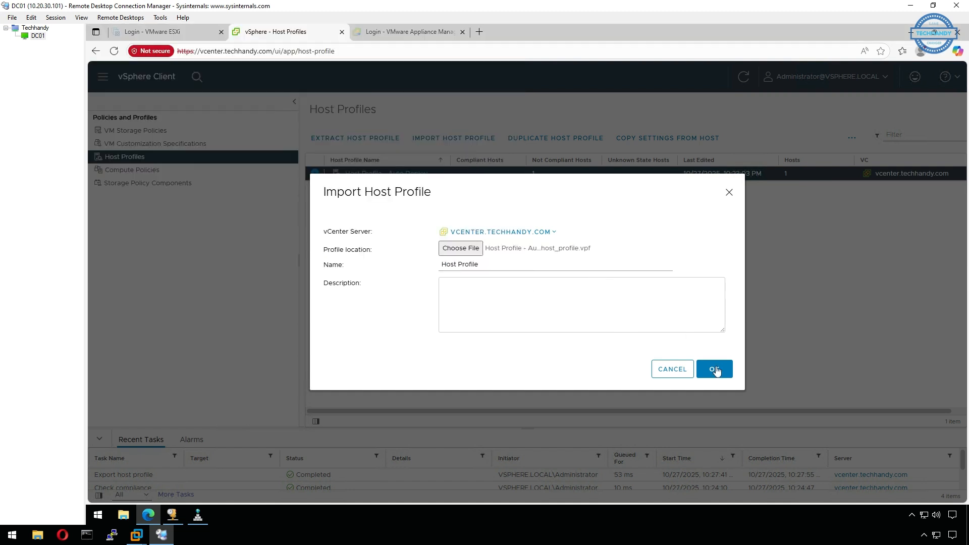
pyautogui.click(716, 369)
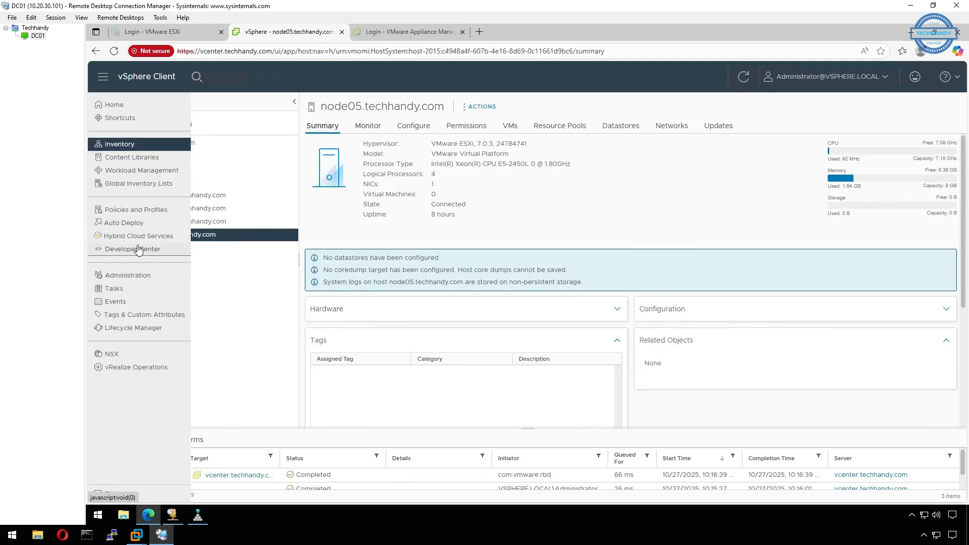
# - Open the settings of Host Profile - Auto Deploy for editing from the host profiles list
pyautogui.click(147, 210)
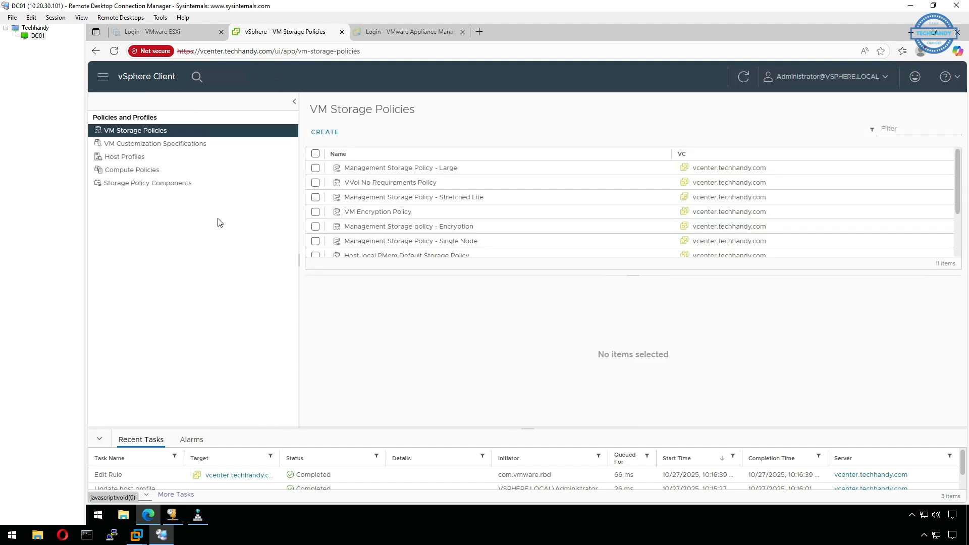
pyautogui.click(139, 158)
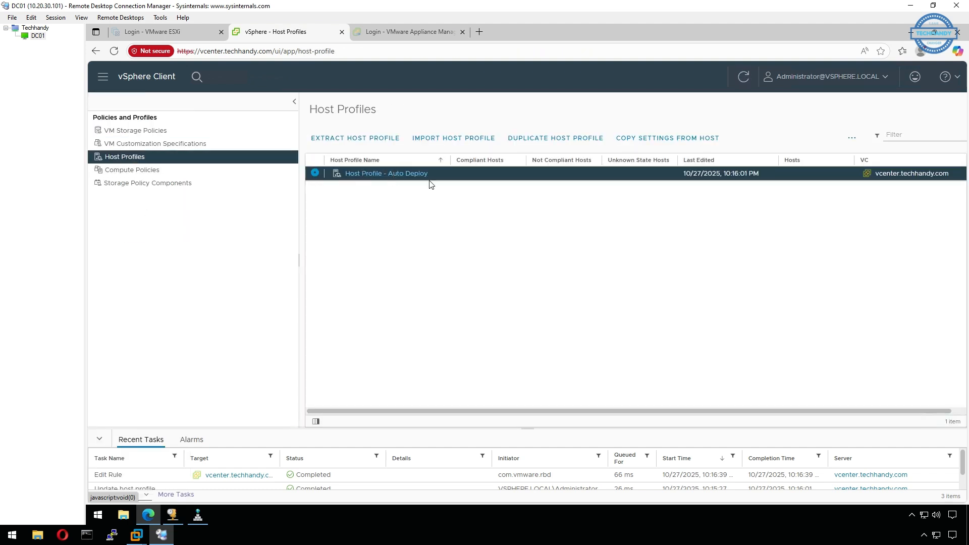
pyautogui.click(407, 174)
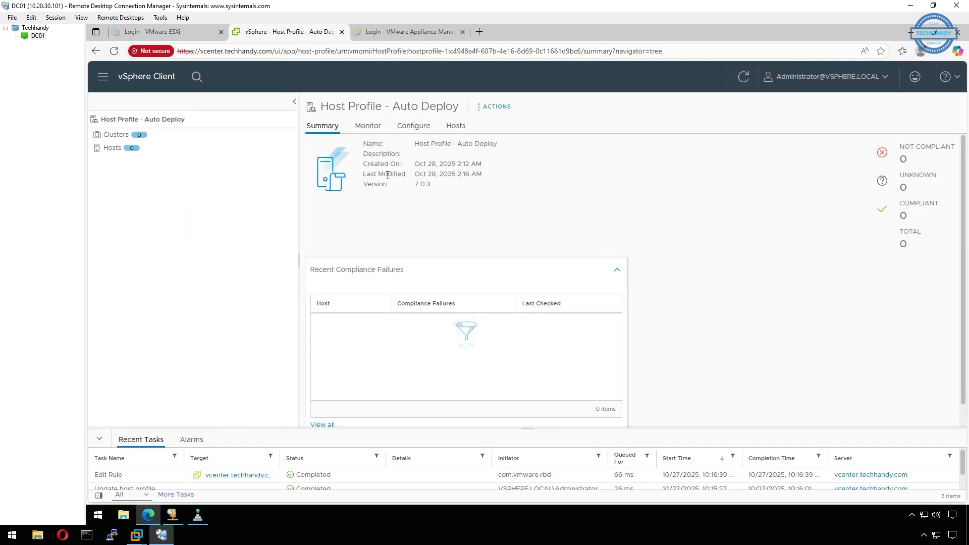
pyautogui.click(482, 108)
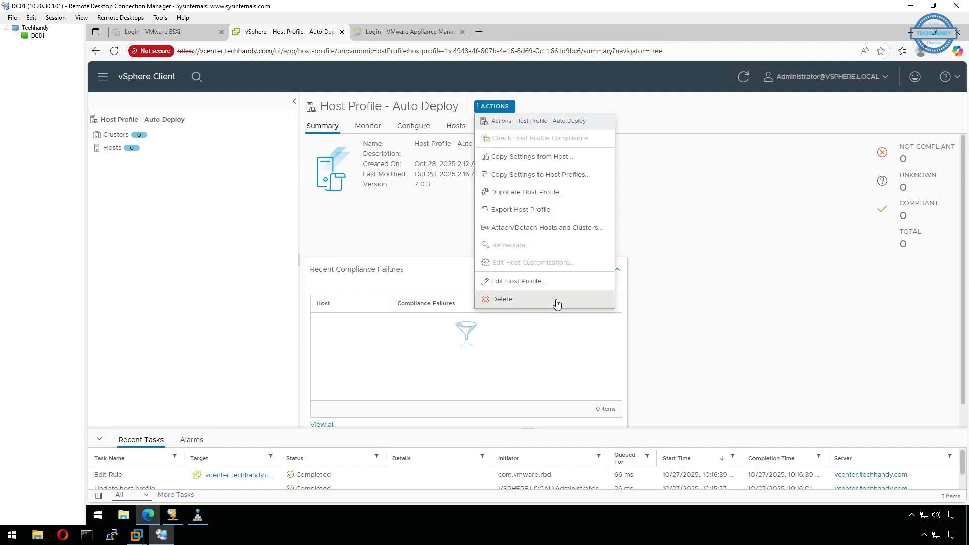
pyautogui.click(573, 283)
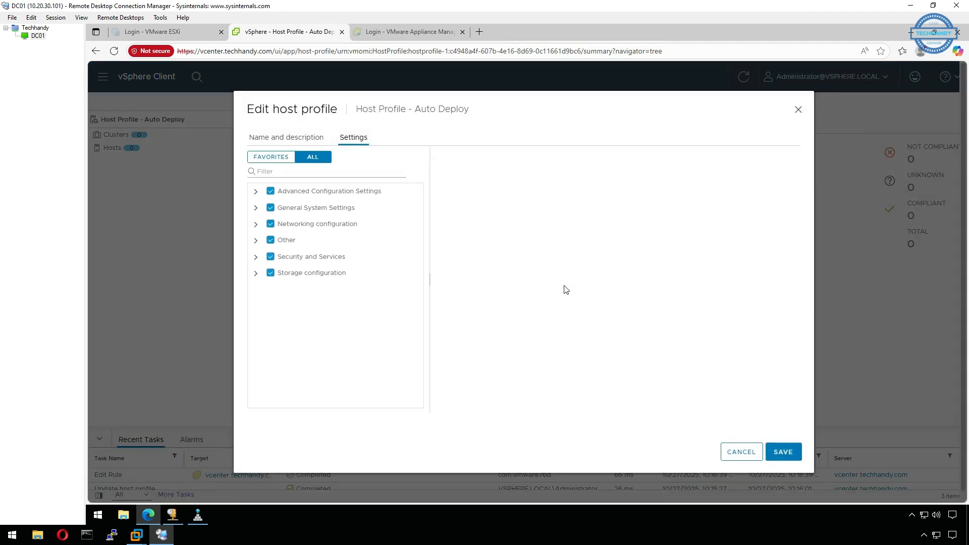
# - Open the root user's configuration within the security settings of the profile's Security and Services section
pyautogui.click(256, 257)
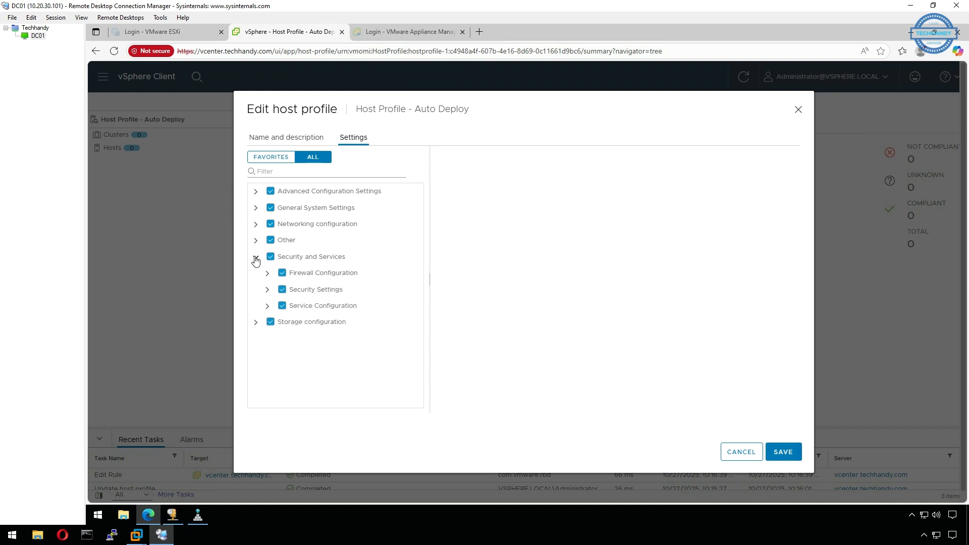
pyautogui.click(268, 290)
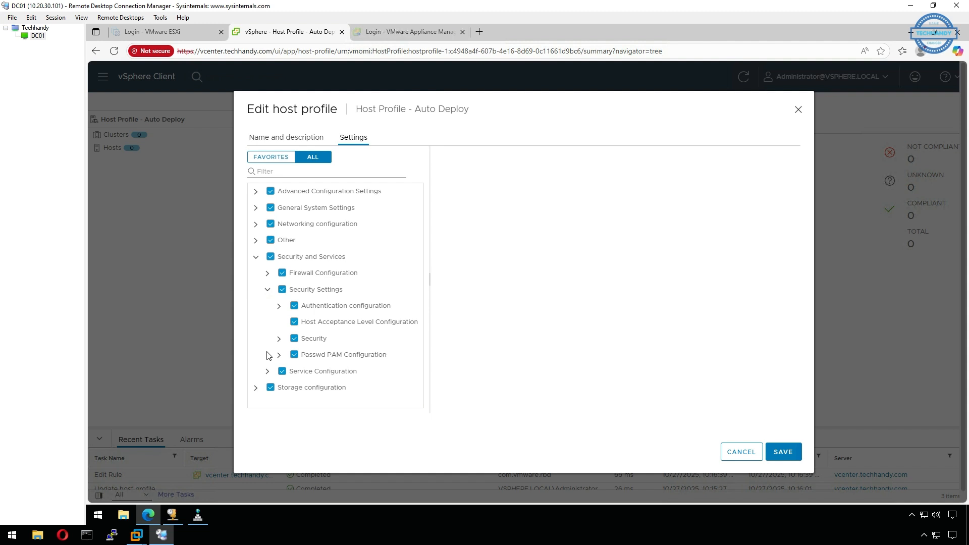
pyautogui.click(278, 338)
pyautogui.scroll(-1, 283, 338)
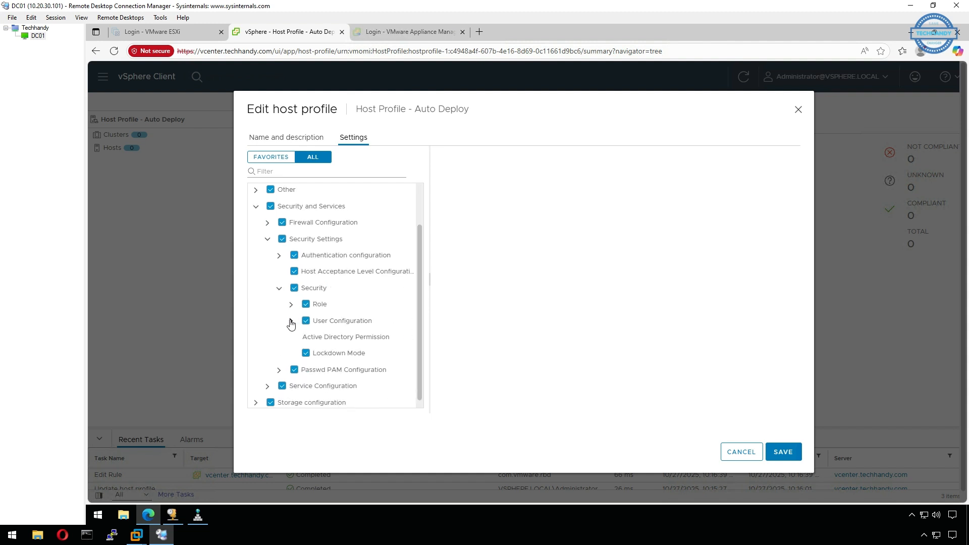
pyautogui.click(291, 322)
pyautogui.click(336, 339)
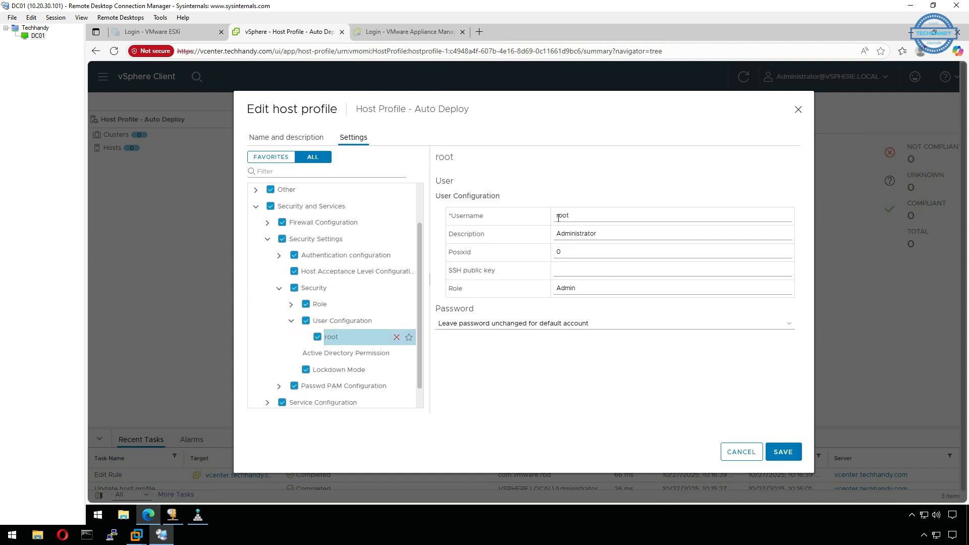
# - Set the root user's password option to Fixed password configuration, and enter and confirm the account password
pyautogui.click(612, 329)
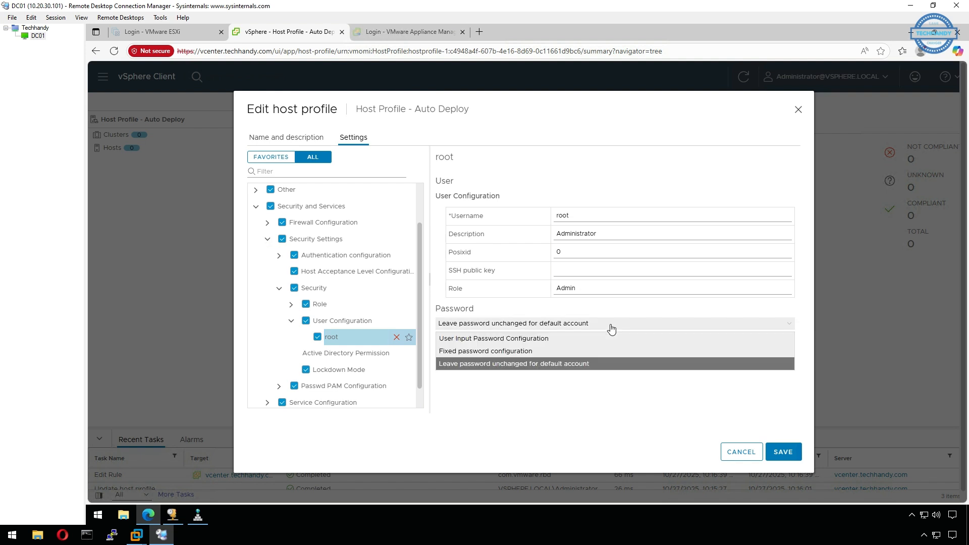
pyautogui.click(538, 352)
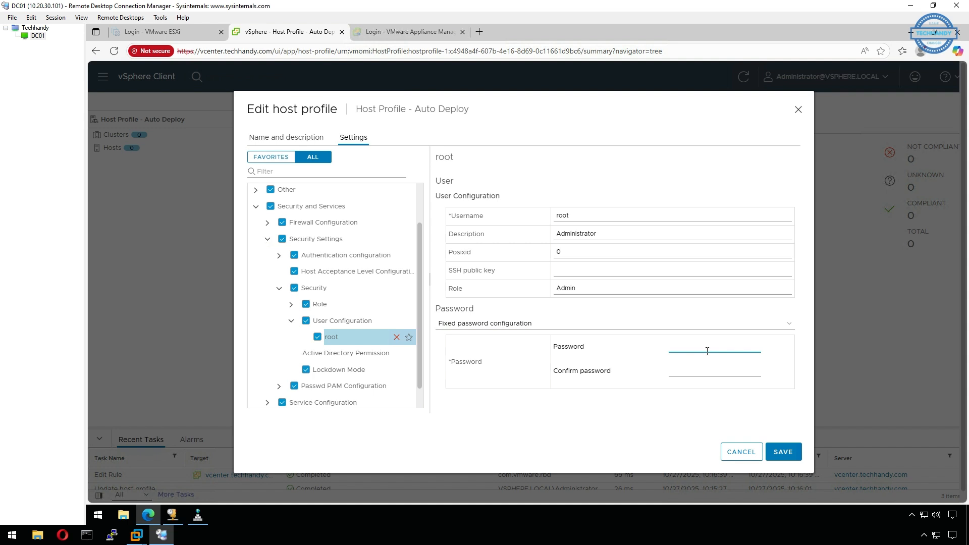
pyautogui.write('••')
pyautogui.press('Tab')
pyautogui.write('•••••••')
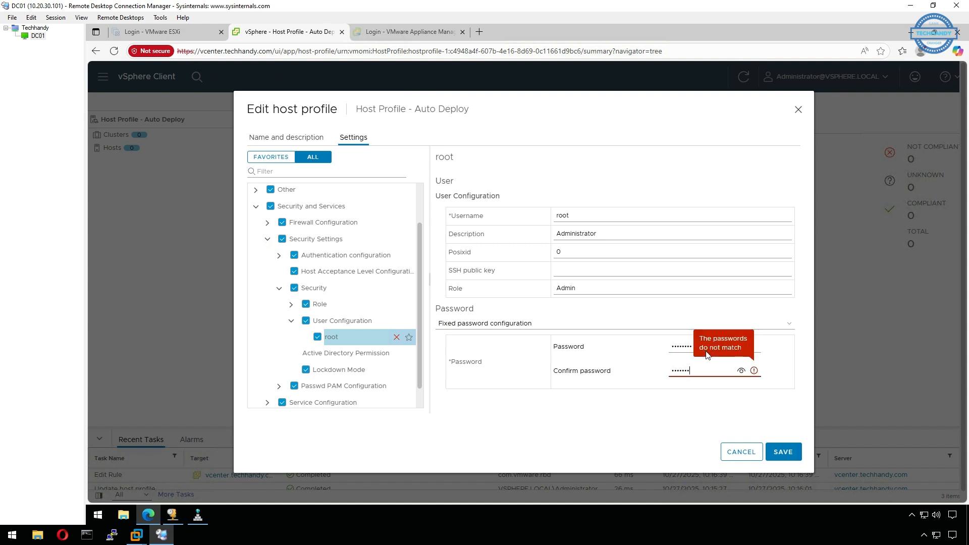
pyautogui.write('•')
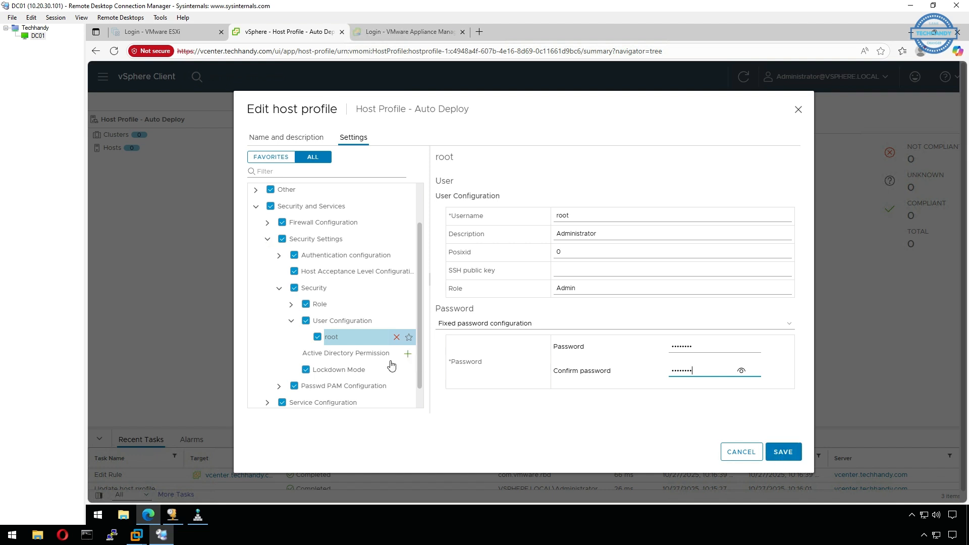
# - Review the Lockdown Mode settings and collapse the Security and Services section
pyautogui.click(339, 371)
pyautogui.scroll(-1, 359, 397)
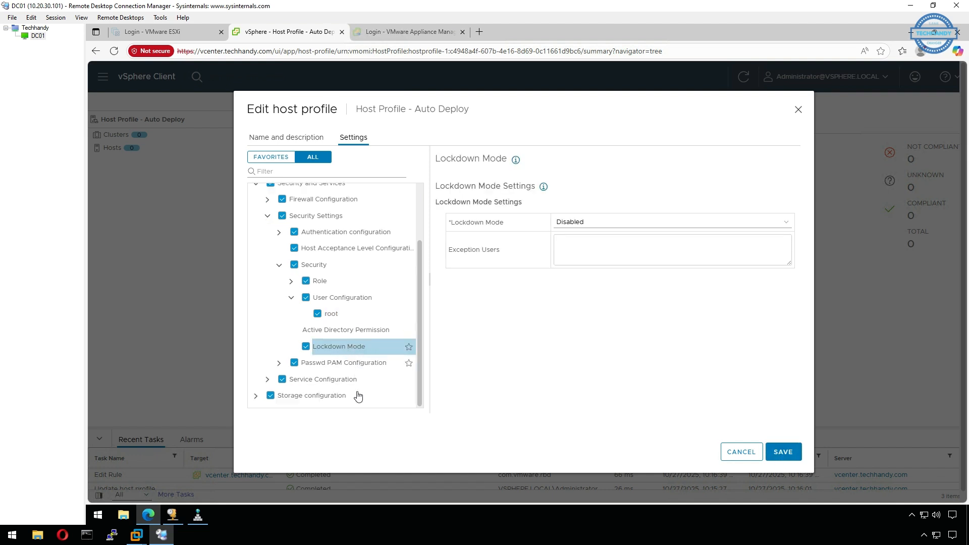
pyautogui.click(268, 216)
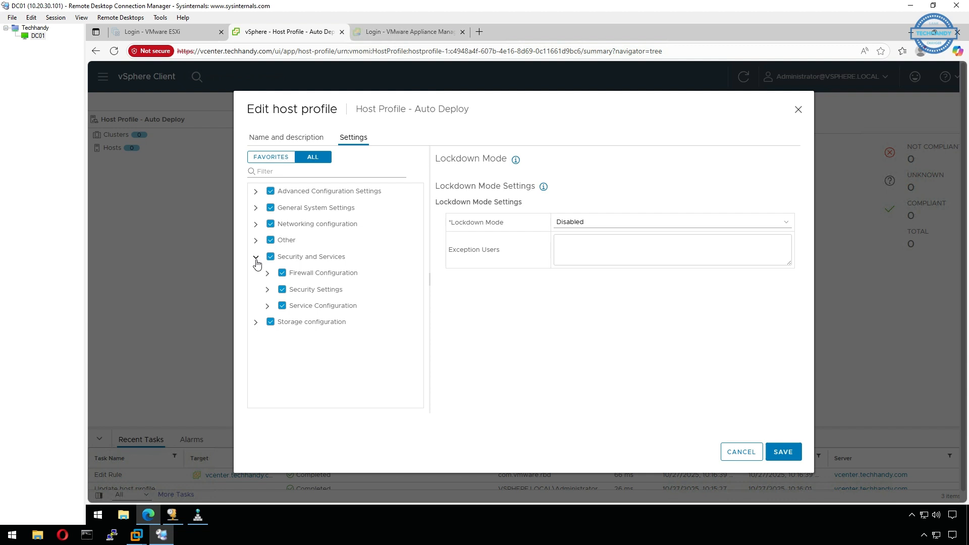
pyautogui.click(256, 258)
# - Examine the creation rule and MTU policy of vSwitch0 under the networking configuration's standard switch
pyautogui.click(257, 224)
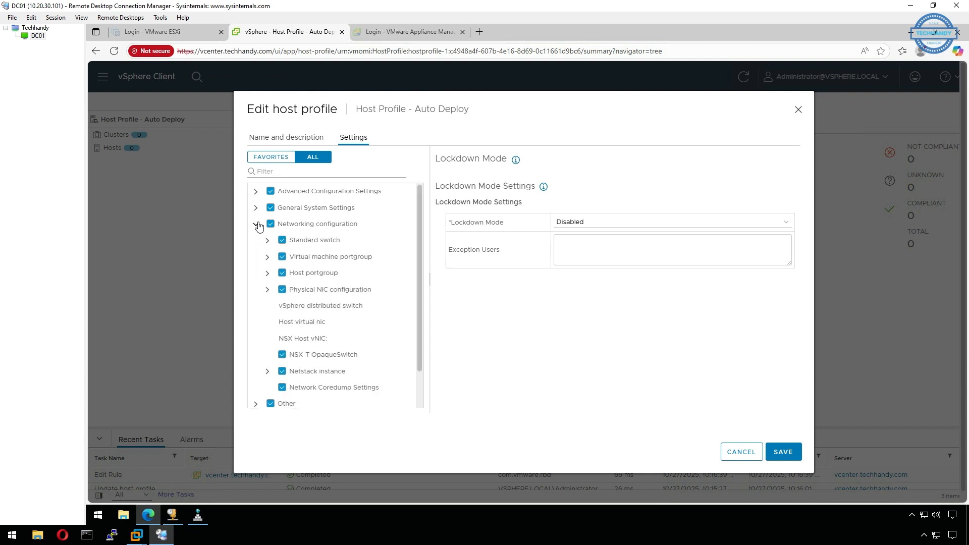
pyautogui.click(338, 244)
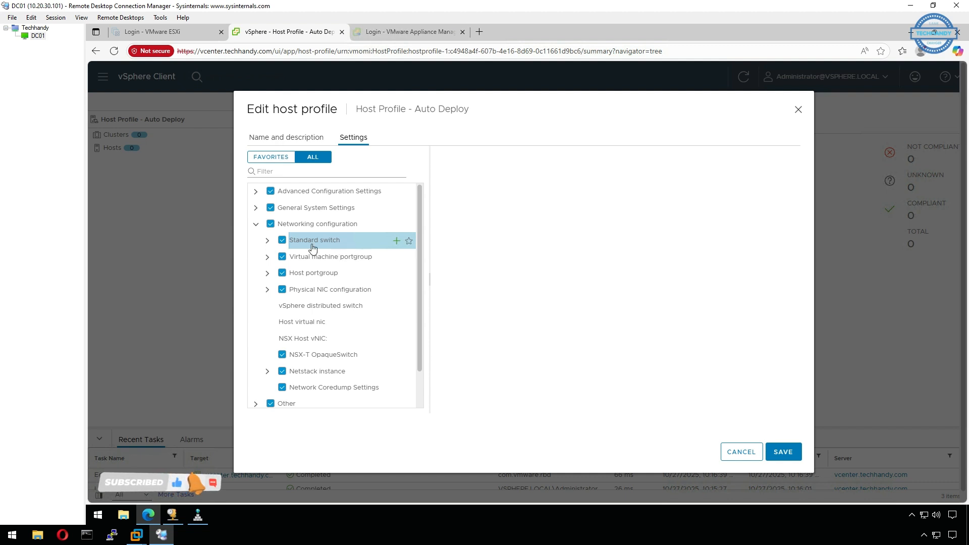
pyautogui.click(267, 242)
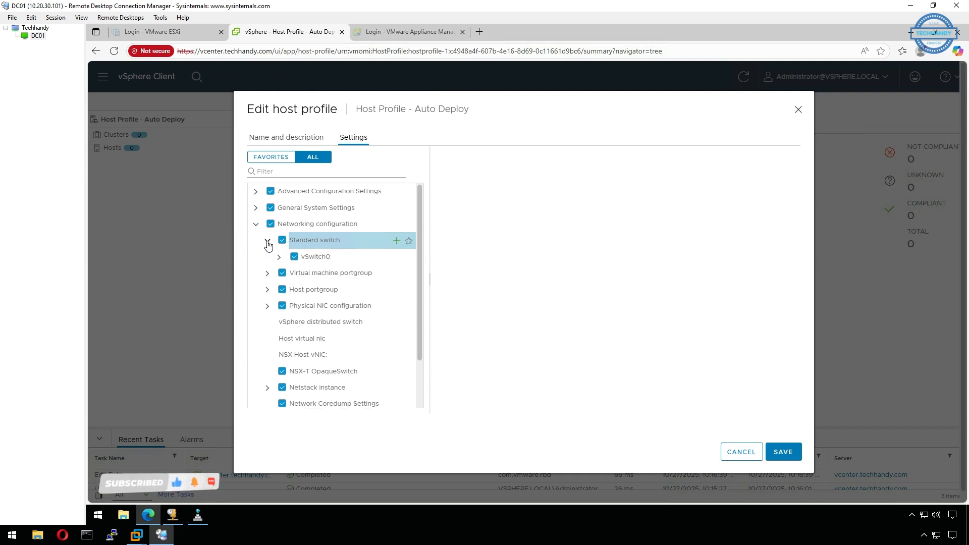
pyautogui.click(315, 261)
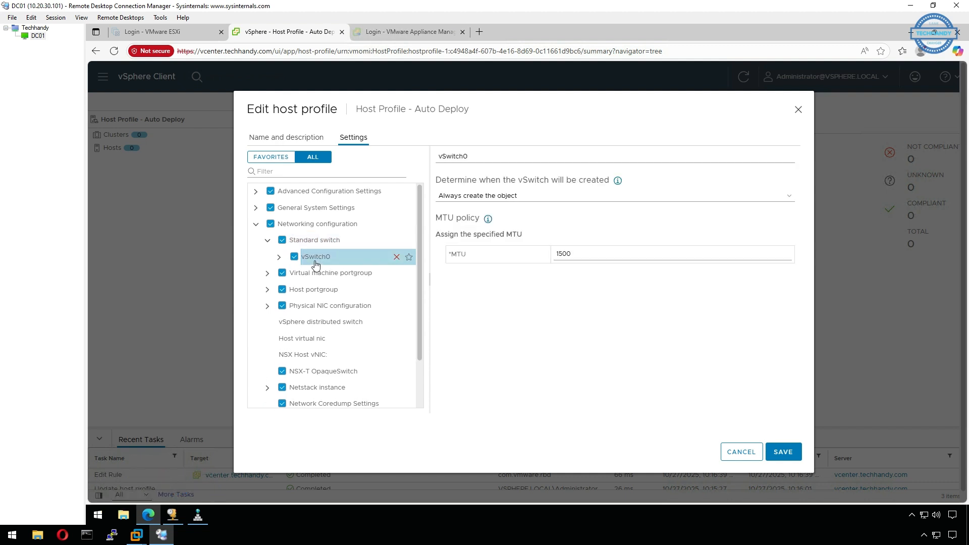
pyautogui.click(268, 240)
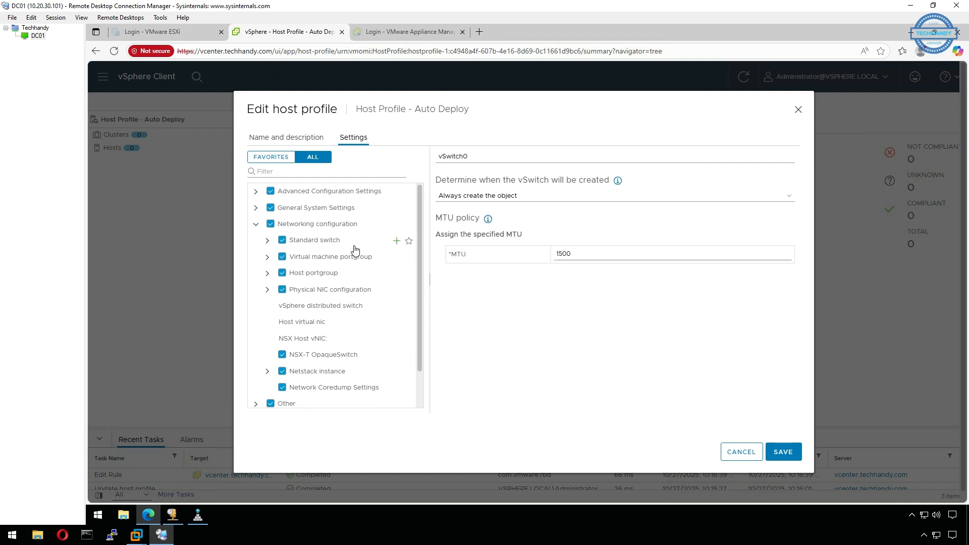
# - Add a new standard switch entry to the networking configuration and remove it again
pyautogui.click(396, 242)
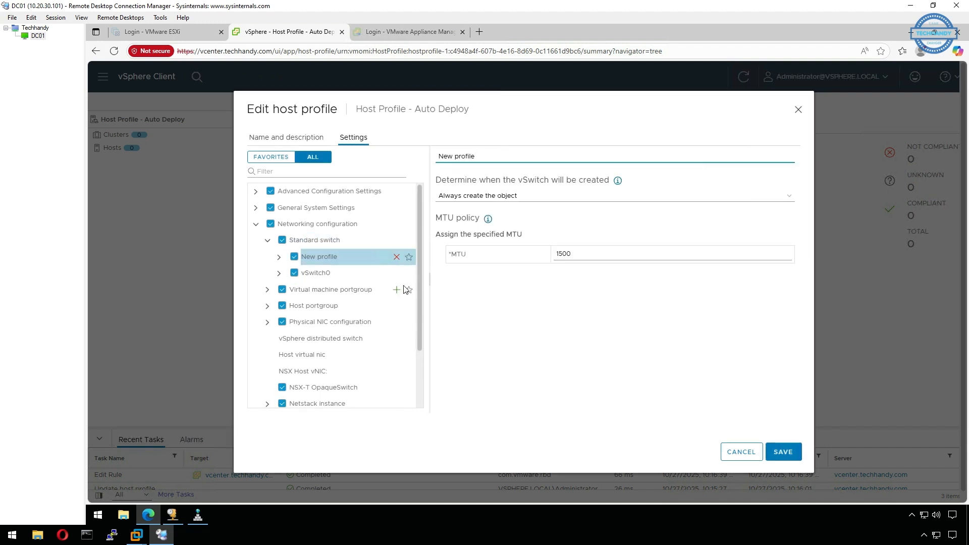
pyautogui.click(397, 258)
pyautogui.scroll(-1, 369, 279)
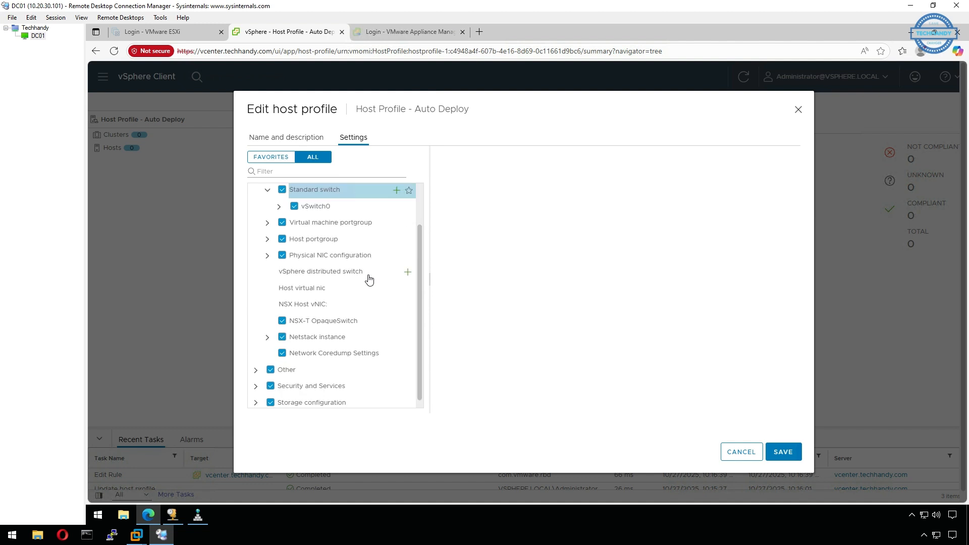
# - Review the Management Network settings under the networking configuration's host portgroup and collapse the host portgroup entry
pyautogui.click(268, 239)
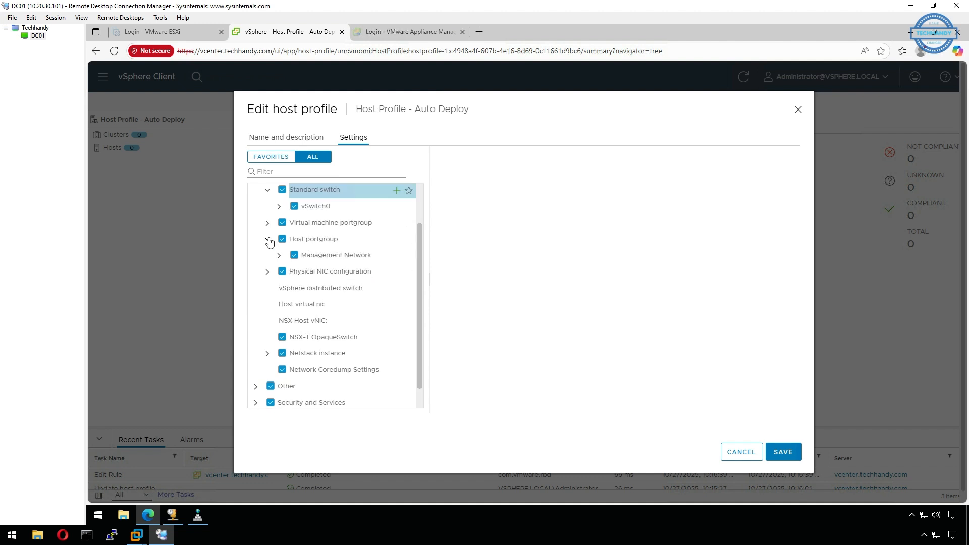
pyautogui.click(339, 256)
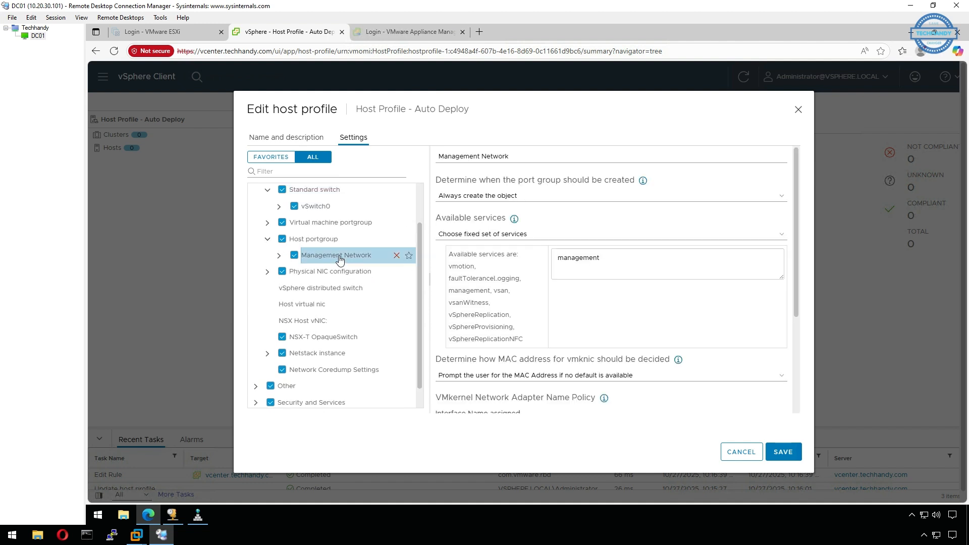
pyautogui.click(270, 241)
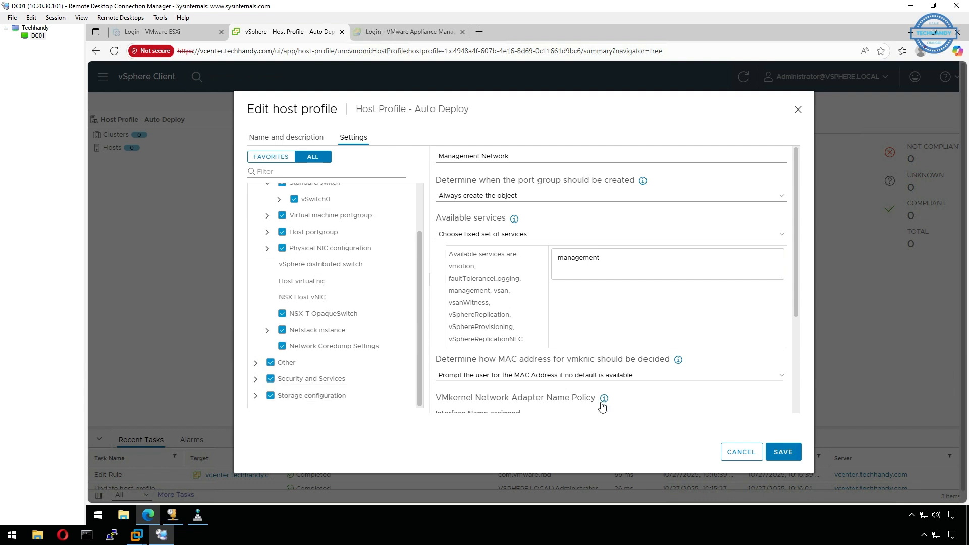
# - Save the edited host profile and go to the vCenter inventory
pyautogui.click(783, 453)
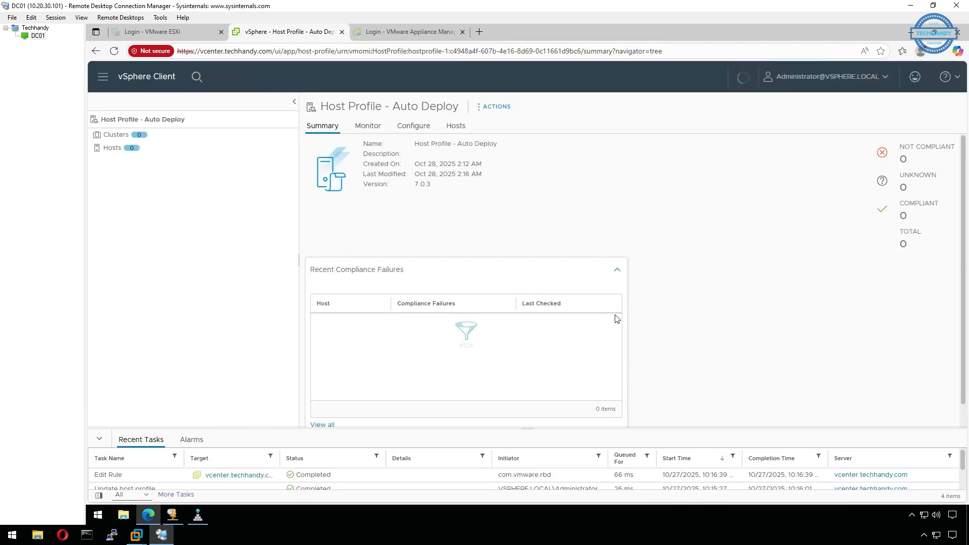
pyautogui.click(103, 86)
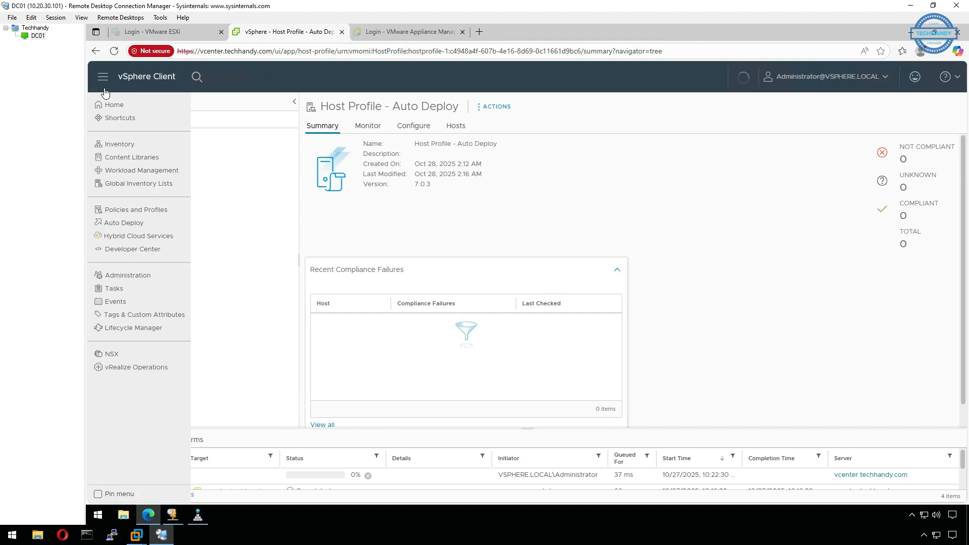
pyautogui.click(128, 150)
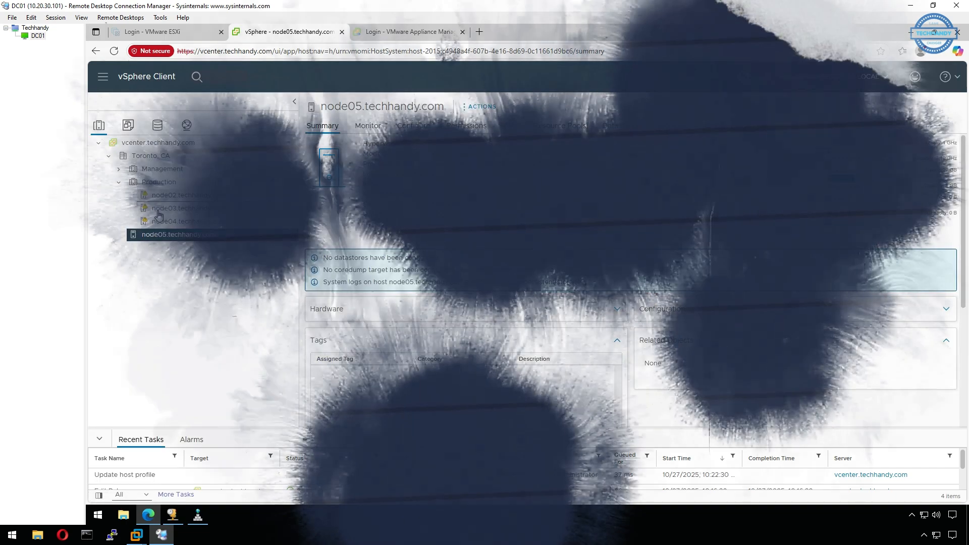